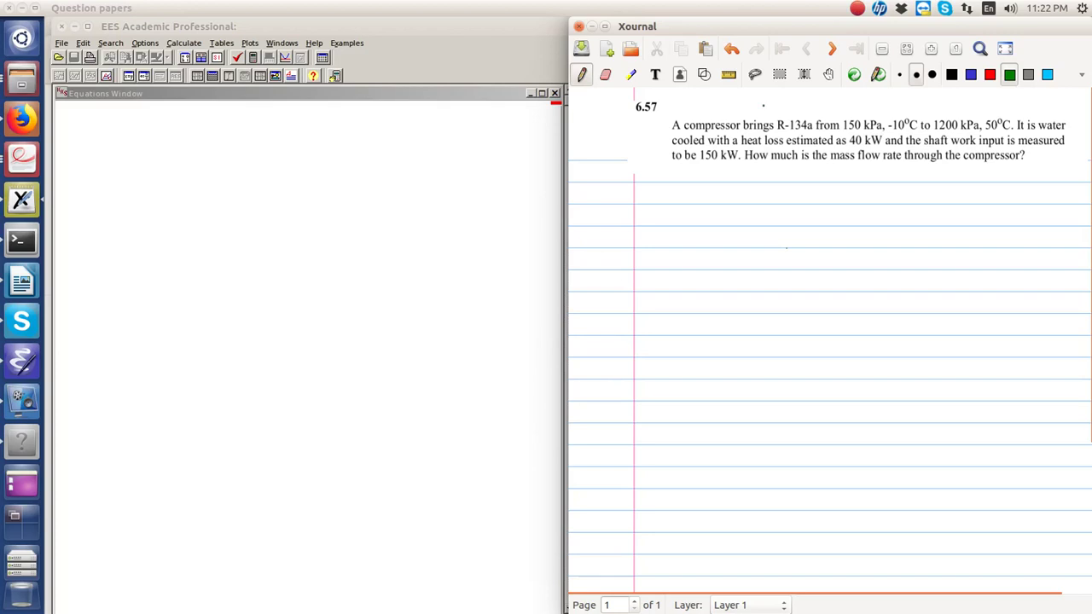
Underline 6.57 and the given states in green, then sketch the compressor with circled inlet i and outlet e.
{"action": "left_click_drag", "start_coordinate": [626, 120], "coordinate": [671, 111]}
{"action": "left_click_drag", "start_coordinate": [842, 132], "coordinate": [1005, 138]}
{"action": "left_click_drag", "start_coordinate": [700, 205], "coordinate": [705, 280]}
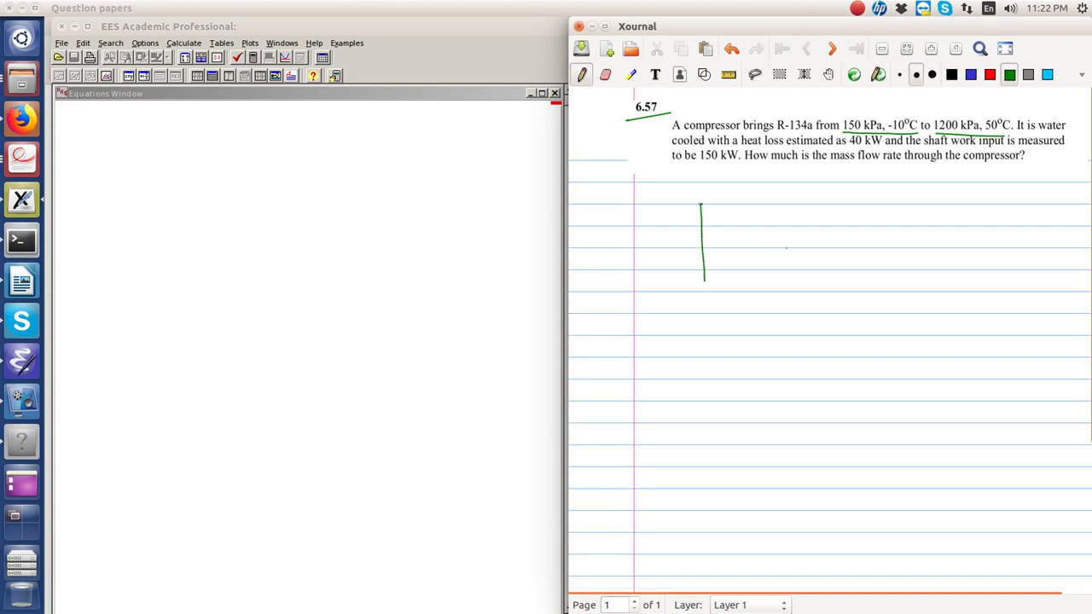
{"action": "mouse_move", "coordinate": [700, 204]}
{"action": "left_mouse_down"}
{"action": "mouse_move", "coordinate": [798, 217]}
{"action": "mouse_move", "coordinate": [799, 246]}
{"action": "mouse_move", "coordinate": [704, 282]}
{"action": "mouse_move", "coordinate": [725, 298]}
{"action": "mouse_move", "coordinate": [727, 329]}
{"action": "left_mouse_up"}
{"action": "left_click_drag", "start_coordinate": [786, 219], "coordinate": [785, 189]}
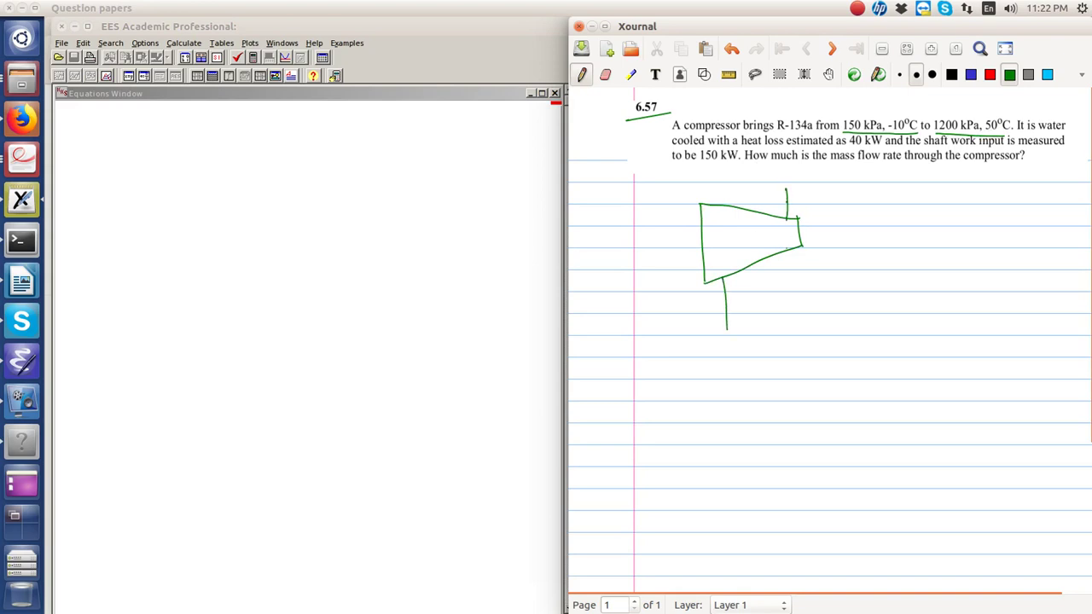
{"action": "mouse_move", "coordinate": [701, 324]}
{"action": "left_mouse_down"}
{"action": "mouse_move", "coordinate": [706, 336]}
{"action": "mouse_move", "coordinate": [721, 309]}
{"action": "left_mouse_up"}
{"action": "mouse_move", "coordinate": [797, 202]}
{"action": "left_mouse_down"}
{"action": "mouse_move", "coordinate": [806, 207]}
{"action": "mouse_move", "coordinate": [810, 184]}
{"action": "left_mouse_up"}
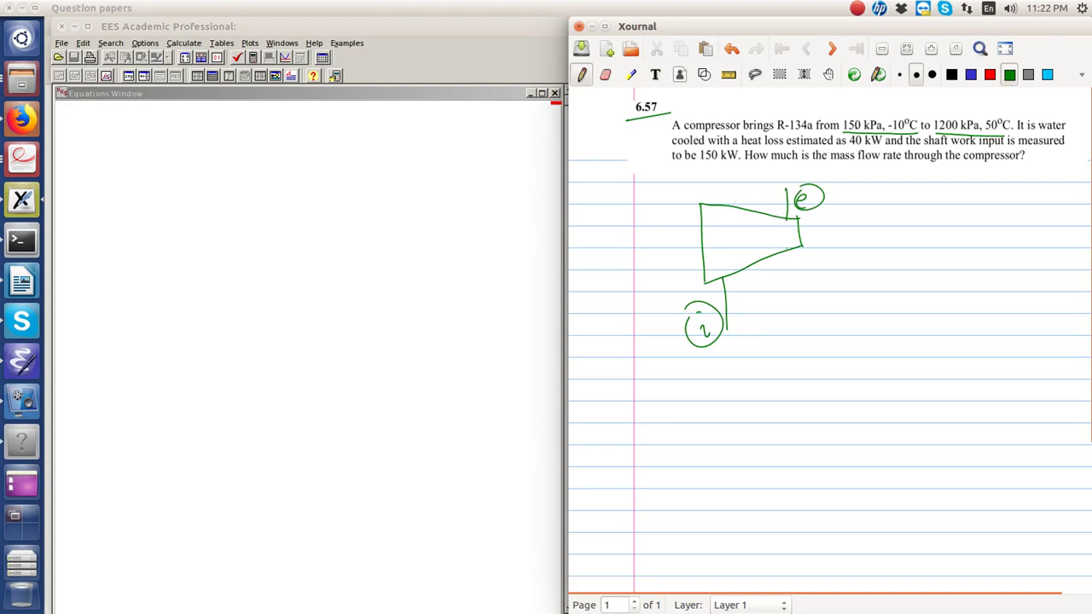
In red, write the inlet state 150 kPa, -10°C, replacing the mistaken temperature.
{"action": "left_click", "coordinate": [989, 74]}
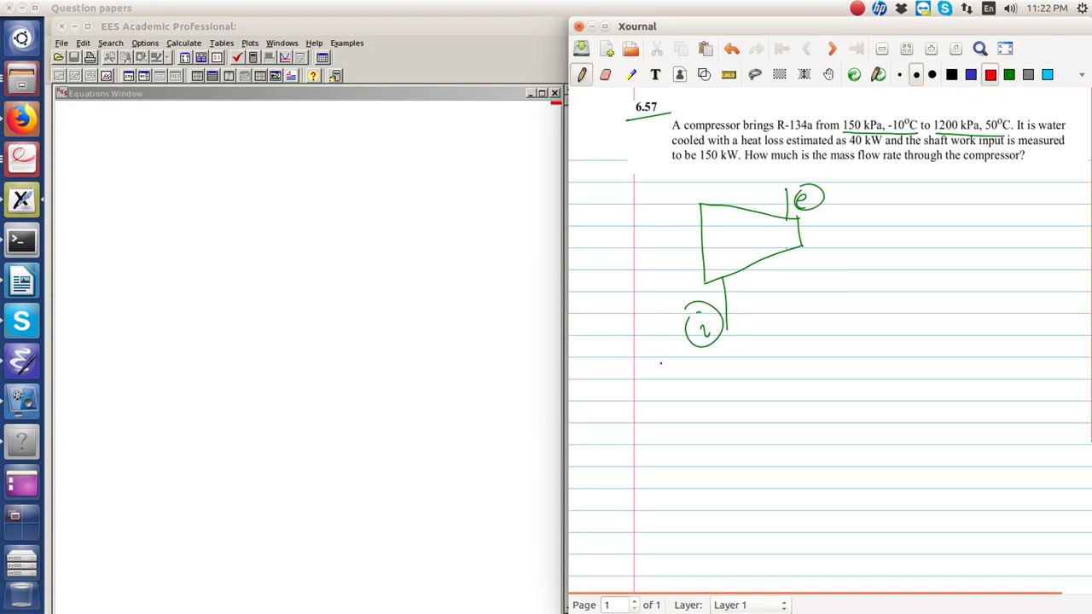
{"action": "left_click_drag", "start_coordinate": [679, 356], "coordinate": [687, 376]}
{"action": "left_click_drag", "start_coordinate": [684, 358], "coordinate": [701, 363]}
{"action": "left_click_drag", "start_coordinate": [709, 357], "coordinate": [716, 372]}
{"action": "mouse_move", "coordinate": [718, 375]}
{"action": "left_mouse_down"}
{"action": "mouse_move", "coordinate": [720, 357]}
{"action": "mouse_move", "coordinate": [721, 372]}
{"action": "left_mouse_up"}
{"action": "mouse_move", "coordinate": [725, 365]}
{"action": "left_mouse_down"}
{"action": "mouse_move", "coordinate": [700, 379]}
{"action": "mouse_move", "coordinate": [693, 370]}
{"action": "mouse_move", "coordinate": [689, 398]}
{"action": "left_mouse_up"}
{"action": "mouse_move", "coordinate": [701, 387]}
{"action": "left_mouse_down"}
{"action": "mouse_move", "coordinate": [701, 398]}
{"action": "mouse_move", "coordinate": [707, 388]}
{"action": "left_mouse_up"}
{"action": "mouse_move", "coordinate": [719, 384]}
{"action": "left_mouse_down"}
{"action": "mouse_move", "coordinate": [715, 393]}
{"action": "mouse_move", "coordinate": [728, 394]}
{"action": "left_mouse_up"}
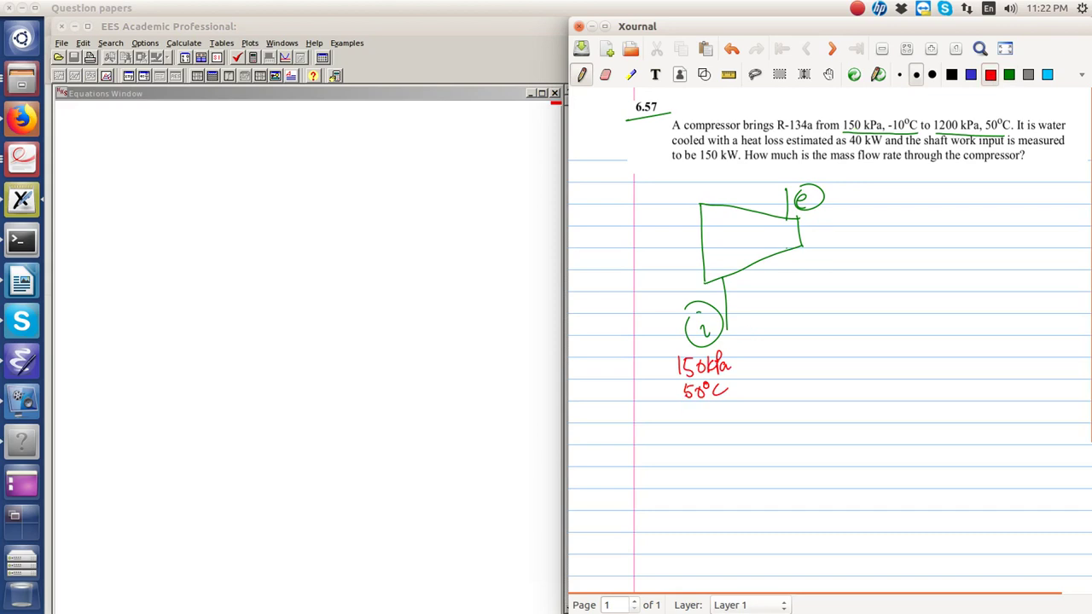
{"action": "mouse_move", "coordinate": [683, 391]}
{"action": "left_mouse_down"}
{"action": "mouse_move", "coordinate": [706, 390]}
{"action": "mouse_move", "coordinate": [687, 392]}
{"action": "left_mouse_up"}
{"action": "mouse_move", "coordinate": [691, 384]}
{"action": "left_mouse_down"}
{"action": "mouse_move", "coordinate": [691, 398]}
{"action": "mouse_move", "coordinate": [710, 378]}
{"action": "left_mouse_up"}
Write the outlet state 1200 kPa, 50°C beside the exit.
{"action": "mouse_move", "coordinate": [842, 184]}
{"action": "left_mouse_down"}
{"action": "mouse_move", "coordinate": [843, 199]}
{"action": "mouse_move", "coordinate": [864, 197]}
{"action": "left_mouse_up"}
{"action": "left_click_drag", "start_coordinate": [872, 184], "coordinate": [932, 197]}
{"action": "mouse_move", "coordinate": [849, 209]}
{"action": "left_mouse_down"}
{"action": "mouse_move", "coordinate": [849, 223]}
{"action": "mouse_move", "coordinate": [867, 206]}
{"action": "left_mouse_up"}
{"action": "mouse_move", "coordinate": [883, 209]}
{"action": "left_mouse_down"}
{"action": "mouse_move", "coordinate": [876, 214]}
{"action": "mouse_move", "coordinate": [889, 222]}
{"action": "left_mouse_up"}
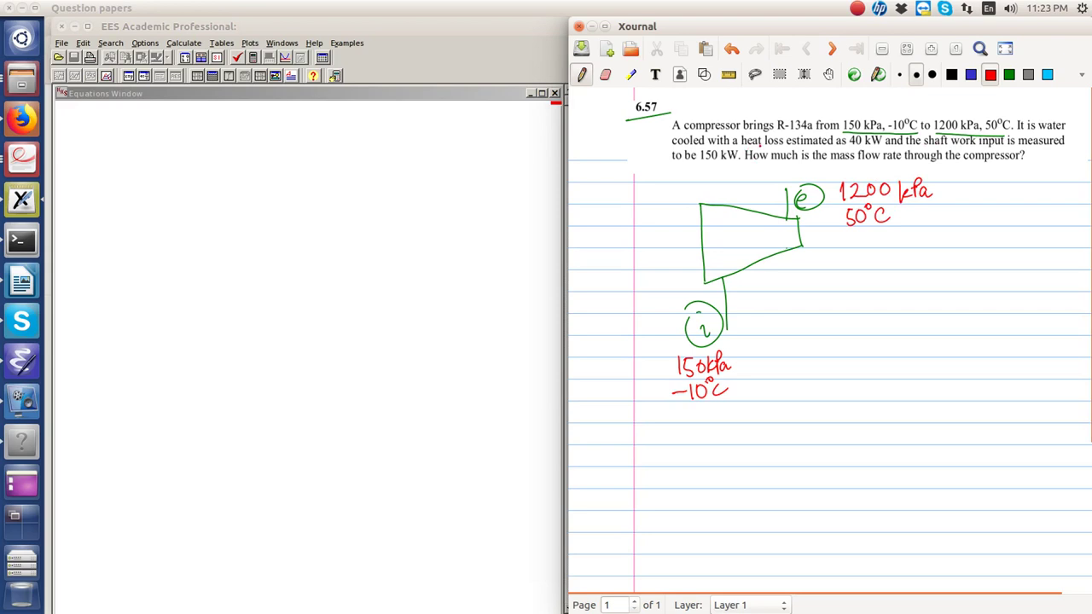
Underline 40 kW in red and erase the stray red stroke near the inlet.
{"action": "left_click_drag", "start_coordinate": [850, 146], "coordinate": [881, 145]}
{"action": "left_click_drag", "start_coordinate": [751, 327], "coordinate": [731, 274]}
{"action": "key", "text": "shift+ctrl+e"}
{"action": "mouse_move", "coordinate": [752, 330]}
{"action": "left_mouse_down"}
{"action": "mouse_move", "coordinate": [734, 284]}
{"action": "mouse_move", "coordinate": [746, 307]}
{"action": "left_mouse_up"}
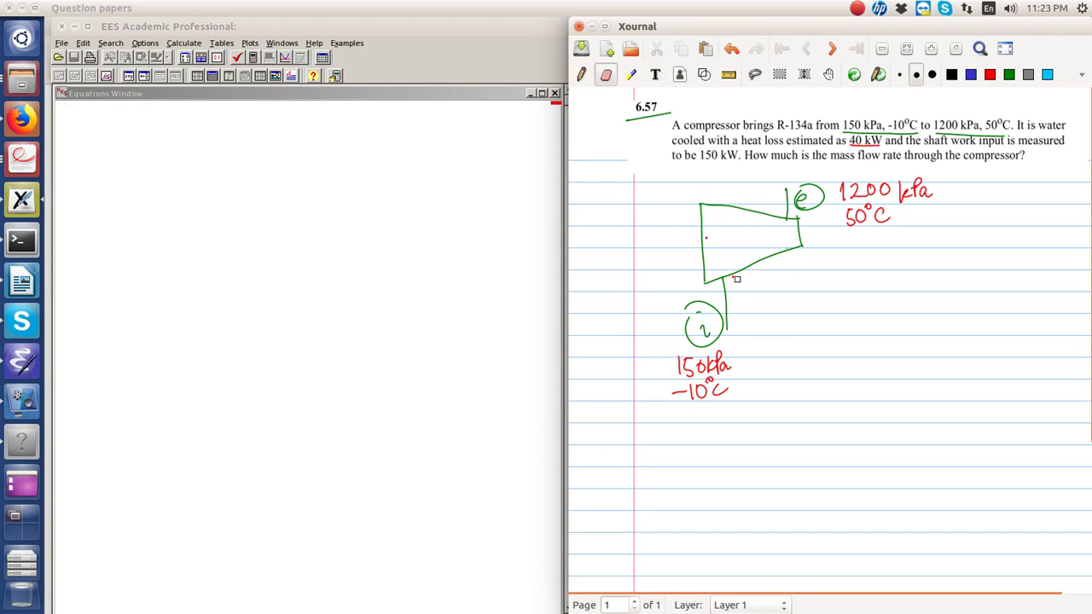
Draw blue cooling-water coils around the compressor with inflow and outflow arrows.
{"action": "left_click", "coordinate": [989, 75]}
{"action": "left_click", "coordinate": [971, 75]}
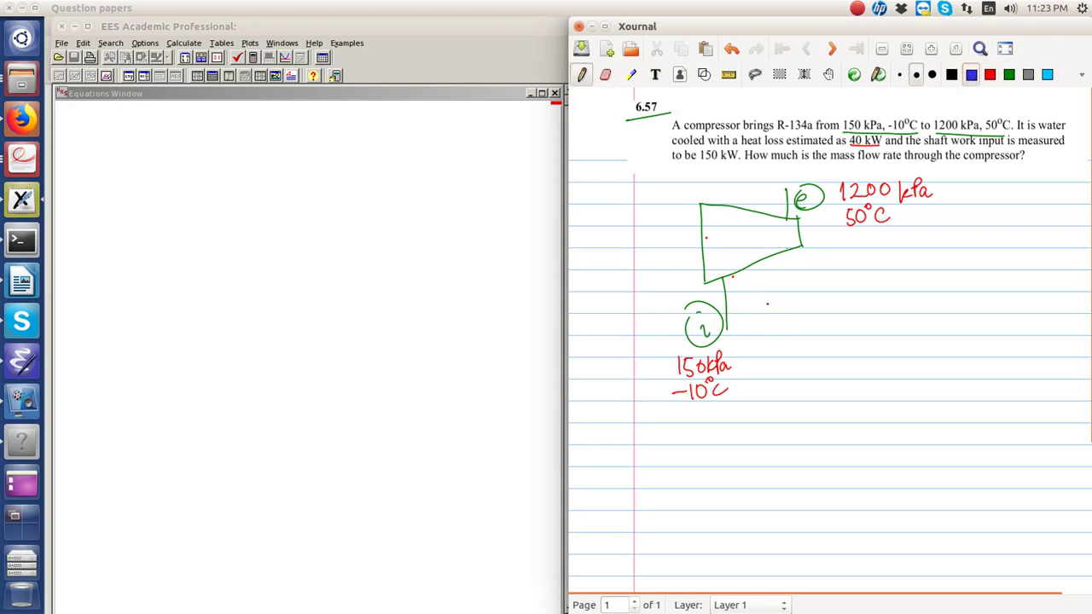
{"action": "mouse_move", "coordinate": [747, 308]}
{"action": "left_mouse_down"}
{"action": "mouse_move", "coordinate": [720, 235]}
{"action": "mouse_move", "coordinate": [720, 200]}
{"action": "mouse_move", "coordinate": [729, 208]}
{"action": "left_mouse_up"}
{"action": "left_click_drag", "start_coordinate": [746, 270], "coordinate": [755, 270]}
{"action": "mouse_move", "coordinate": [736, 212]}
{"action": "left_mouse_down"}
{"action": "mouse_move", "coordinate": [740, 194]}
{"action": "mouse_move", "coordinate": [750, 204]}
{"action": "left_mouse_up"}
{"action": "mouse_move", "coordinate": [749, 211]}
{"action": "left_mouse_down"}
{"action": "mouse_move", "coordinate": [765, 271]}
{"action": "mouse_move", "coordinate": [764, 201]}
{"action": "mouse_move", "coordinate": [783, 220]}
{"action": "mouse_move", "coordinate": [768, 266]}
{"action": "mouse_move", "coordinate": [784, 189]}
{"action": "mouse_move", "coordinate": [814, 299]}
{"action": "left_mouse_up"}
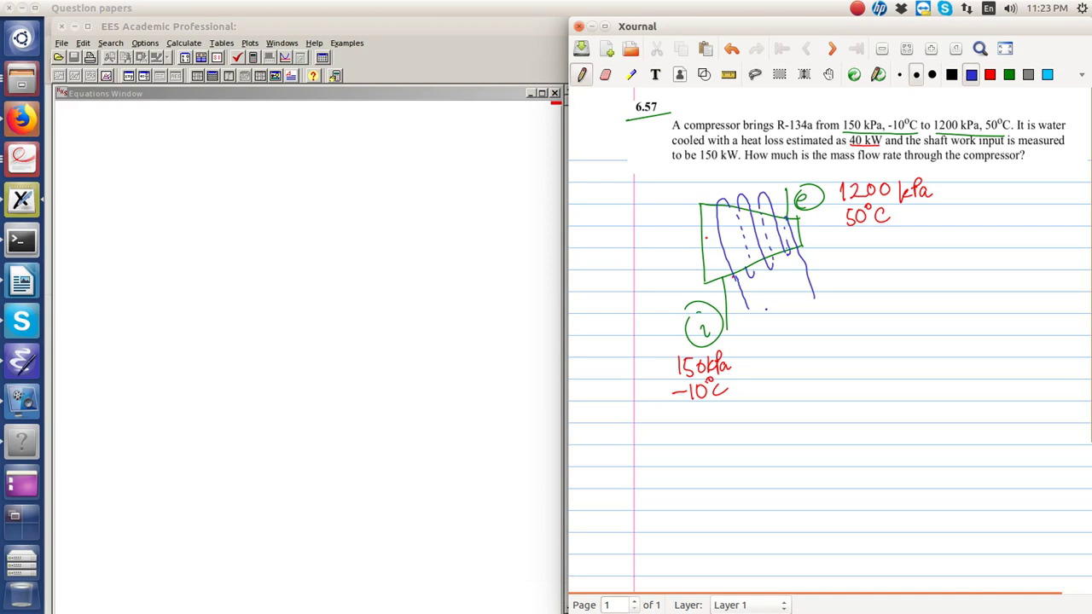
{"action": "left_click_drag", "start_coordinate": [750, 308], "coordinate": [763, 344]}
{"action": "mouse_move", "coordinate": [747, 317]}
{"action": "left_mouse_down"}
{"action": "mouse_move", "coordinate": [762, 342]}
{"action": "mouse_move", "coordinate": [748, 307]}
{"action": "mouse_move", "coordinate": [823, 324]}
{"action": "left_mouse_up"}
{"action": "left_click_drag", "start_coordinate": [817, 317], "coordinate": [829, 320]}
Underline 40 kW in blue and write 'Heat loss compressor = 40 kW' beside the sketch.
{"action": "left_click_drag", "start_coordinate": [856, 146], "coordinate": [875, 145]}
{"action": "mouse_move", "coordinate": [851, 248]}
{"action": "left_mouse_down"}
{"action": "mouse_move", "coordinate": [865, 266]}
{"action": "mouse_move", "coordinate": [976, 266]}
{"action": "mouse_move", "coordinate": [987, 281]}
{"action": "mouse_move", "coordinate": [998, 256]}
{"action": "left_mouse_up"}
{"action": "left_click_drag", "start_coordinate": [1001, 259], "coordinate": [1022, 264]}
{"action": "left_click_drag", "start_coordinate": [1032, 258], "coordinate": [1049, 259]}
{"action": "left_click_drag", "start_coordinate": [909, 283], "coordinate": [922, 284]}
{"action": "left_click_drag", "start_coordinate": [911, 290], "coordinate": [947, 294]}
{"action": "mouse_move", "coordinate": [945, 281]}
{"action": "left_mouse_down"}
{"action": "mouse_move", "coordinate": [943, 300]}
{"action": "mouse_move", "coordinate": [952, 297]}
{"action": "left_mouse_up"}
{"action": "left_click_drag", "start_coordinate": [962, 283], "coordinate": [969, 298]}
{"action": "left_click_drag", "start_coordinate": [975, 288], "coordinate": [992, 285]}
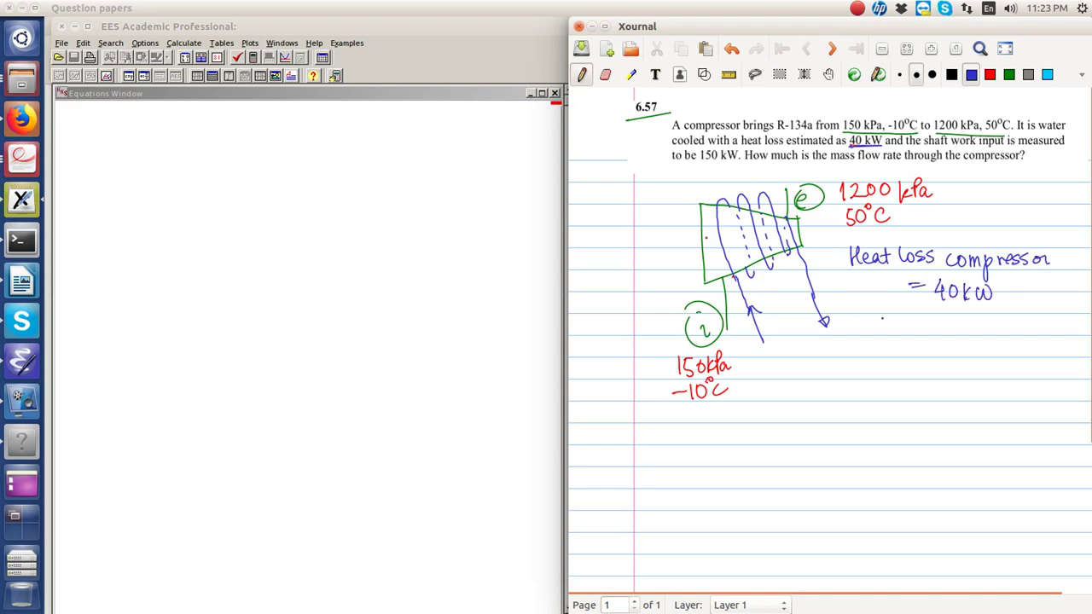
Write Q̇ = -40 kW below it and begin boxing it.
{"action": "mouse_move", "coordinate": [876, 313]}
{"action": "left_mouse_down"}
{"action": "mouse_move", "coordinate": [883, 338]}
{"action": "mouse_move", "coordinate": [876, 305]}
{"action": "left_mouse_up"}
{"action": "left_click_drag", "start_coordinate": [893, 327], "coordinate": [902, 333]}
{"action": "left_click_drag", "start_coordinate": [916, 324], "coordinate": [945, 326]}
{"action": "mouse_move", "coordinate": [942, 319]}
{"action": "left_mouse_down"}
{"action": "mouse_move", "coordinate": [941, 336]}
{"action": "mouse_move", "coordinate": [954, 319]}
{"action": "mouse_move", "coordinate": [967, 333]}
{"action": "left_mouse_up"}
{"action": "mouse_move", "coordinate": [977, 317]}
{"action": "left_mouse_down"}
{"action": "mouse_move", "coordinate": [977, 333]}
{"action": "mouse_move", "coordinate": [989, 333]}
{"action": "left_mouse_up"}
{"action": "left_click_drag", "start_coordinate": [989, 317], "coordinate": [1000, 315]}
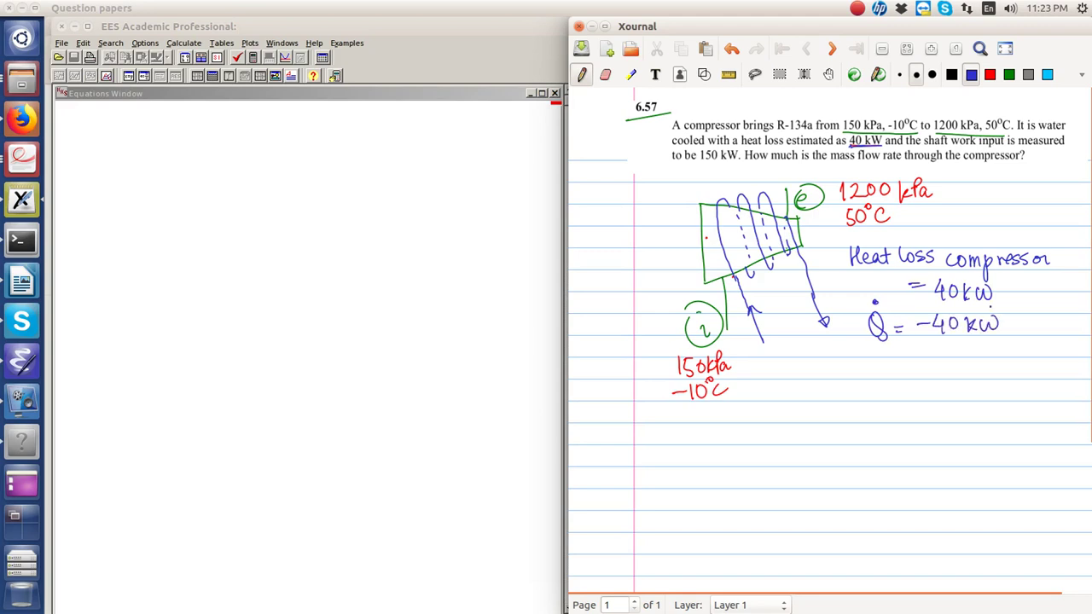
{"action": "mouse_move", "coordinate": [862, 296]}
{"action": "left_mouse_down"}
{"action": "mouse_move", "coordinate": [878, 356]}
{"action": "mouse_move", "coordinate": [1017, 346]}
{"action": "left_mouse_up"}
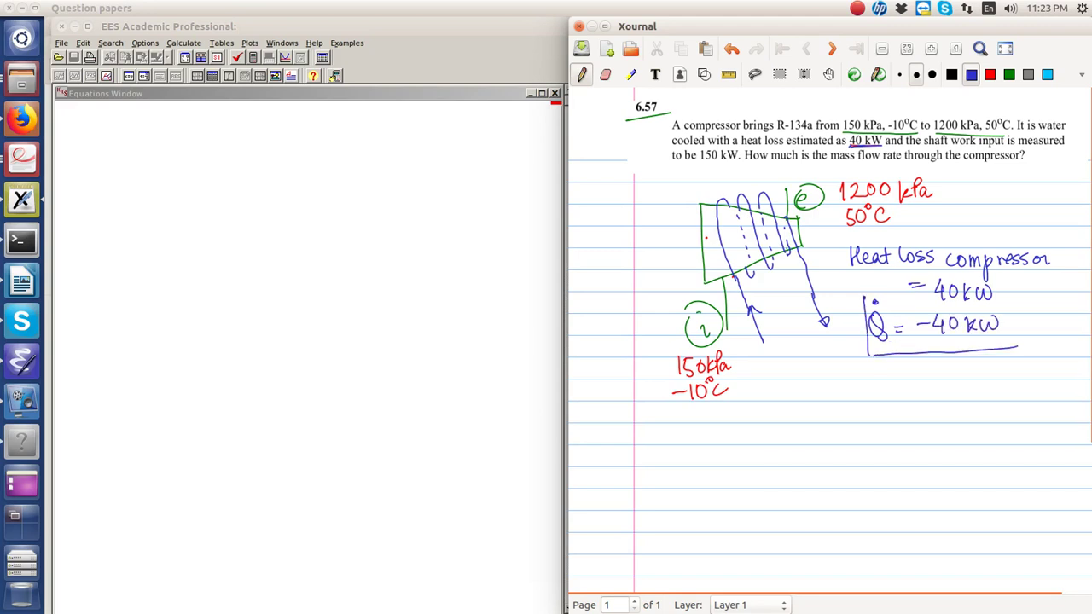
Close the box around Q̇ = -40 kW and draw the shaft work arrow labelled 150 kW.
{"action": "mouse_move", "coordinate": [863, 297]}
{"action": "left_mouse_down"}
{"action": "mouse_move", "coordinate": [969, 300]}
{"action": "mouse_move", "coordinate": [1014, 340]}
{"action": "mouse_move", "coordinate": [1001, 347]}
{"action": "left_mouse_up"}
{"action": "mouse_move", "coordinate": [711, 240]}
{"action": "left_mouse_down"}
{"action": "mouse_move", "coordinate": [662, 252]}
{"action": "mouse_move", "coordinate": [674, 259]}
{"action": "left_mouse_up"}
{"action": "mouse_move", "coordinate": [605, 253]}
{"action": "left_mouse_down"}
{"action": "mouse_move", "coordinate": [606, 275]}
{"action": "mouse_move", "coordinate": [630, 255]}
{"action": "left_mouse_up"}
{"action": "left_click_drag", "start_coordinate": [622, 287], "coordinate": [628, 302]}
{"action": "mouse_move", "coordinate": [632, 285]}
{"action": "left_mouse_down"}
{"action": "mouse_move", "coordinate": [641, 296]}
{"action": "mouse_move", "coordinate": [654, 279]}
{"action": "left_mouse_up"}
Write and box Ẇ = 150 kW, tick the boxed Q̇, and underline mass flow in the problem.
{"action": "mouse_move", "coordinate": [865, 372]}
{"action": "left_mouse_down"}
{"action": "mouse_move", "coordinate": [890, 371]}
{"action": "mouse_move", "coordinate": [879, 368]}
{"action": "left_mouse_up"}
{"action": "left_click_drag", "start_coordinate": [894, 378], "coordinate": [909, 378]}
{"action": "left_click_drag", "start_coordinate": [895, 386], "coordinate": [928, 389]}
{"action": "mouse_move", "coordinate": [956, 375]}
{"action": "left_mouse_down"}
{"action": "mouse_move", "coordinate": [955, 387]}
{"action": "mouse_move", "coordinate": [959, 375]}
{"action": "left_mouse_up"}
{"action": "mouse_move", "coordinate": [965, 372]}
{"action": "left_mouse_down"}
{"action": "mouse_move", "coordinate": [964, 391]}
{"action": "mouse_move", "coordinate": [981, 389]}
{"action": "left_mouse_up"}
{"action": "left_click_drag", "start_coordinate": [982, 375], "coordinate": [1003, 373]}
{"action": "mouse_move", "coordinate": [863, 355]}
{"action": "left_mouse_down"}
{"action": "mouse_move", "coordinate": [894, 407]}
{"action": "mouse_move", "coordinate": [1013, 350]}
{"action": "mouse_move", "coordinate": [868, 358]}
{"action": "left_mouse_up"}
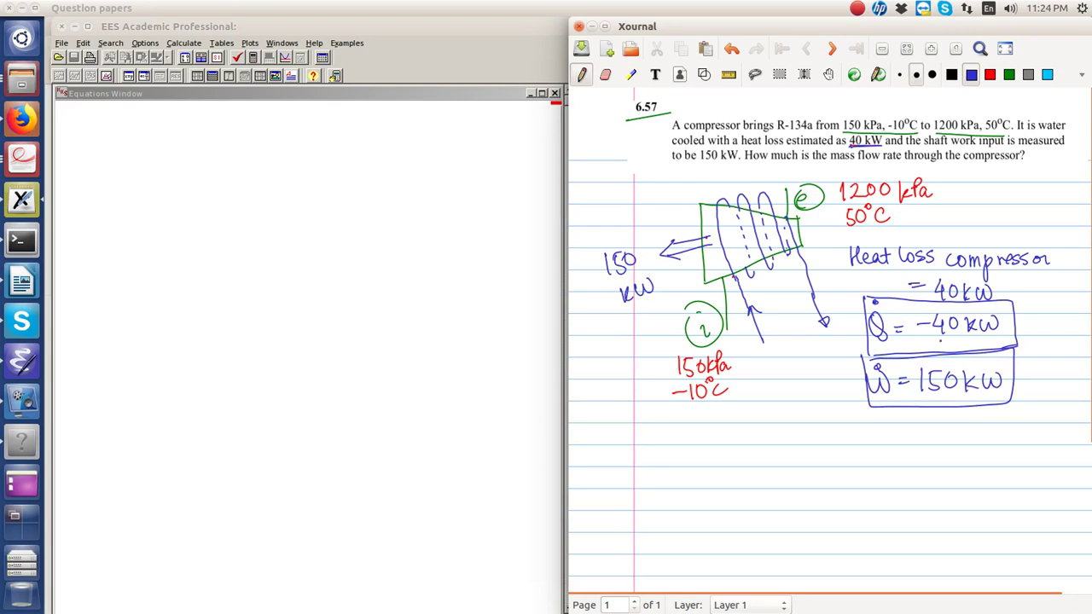
{"action": "left_click_drag", "start_coordinate": [936, 340], "coordinate": [951, 337]}
{"action": "left_click_drag", "start_coordinate": [832, 166], "coordinate": [879, 162]}
Write SSSF and the mass balance ṁi = ṁe below the diagram.
{"action": "mouse_move", "coordinate": [648, 421]}
{"action": "left_mouse_down"}
{"action": "mouse_move", "coordinate": [639, 437]}
{"action": "mouse_move", "coordinate": [670, 436]}
{"action": "left_mouse_up"}
{"action": "mouse_move", "coordinate": [683, 423]}
{"action": "left_mouse_down"}
{"action": "mouse_move", "coordinate": [682, 440]}
{"action": "mouse_move", "coordinate": [694, 420]}
{"action": "left_mouse_up"}
{"action": "left_click_drag", "start_coordinate": [684, 429], "coordinate": [692, 428]}
{"action": "mouse_move", "coordinate": [699, 438]}
{"action": "left_mouse_down"}
{"action": "mouse_move", "coordinate": [697, 451]}
{"action": "mouse_move", "coordinate": [755, 440]}
{"action": "left_mouse_up"}
{"action": "mouse_move", "coordinate": [763, 435]}
{"action": "left_mouse_down"}
{"action": "mouse_move", "coordinate": [765, 445]}
{"action": "mouse_move", "coordinate": [816, 426]}
{"action": "mouse_move", "coordinate": [829, 442]}
{"action": "mouse_move", "coordinate": [847, 438]}
{"action": "left_mouse_up"}
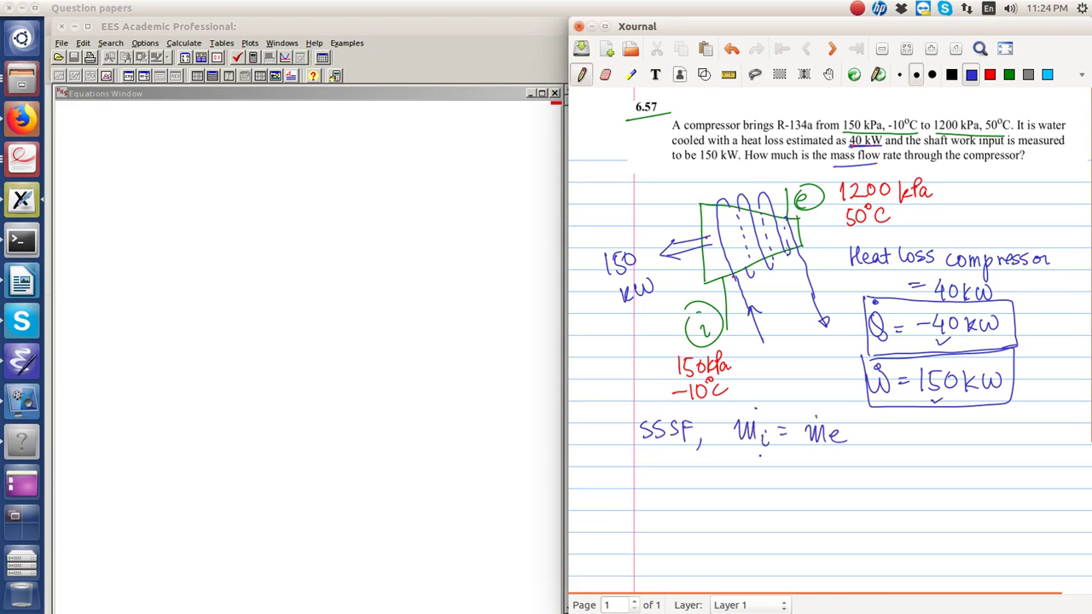
Write energy equation I: 0 = Q̇ + ṁi hi − ṁe he − Ẇ.
{"action": "left_click_drag", "start_coordinate": [596, 459], "coordinate": [596, 479]}
{"action": "left_click_drag", "start_coordinate": [587, 460], "coordinate": [603, 458]}
{"action": "left_click_drag", "start_coordinate": [589, 479], "coordinate": [662, 466]}
{"action": "left_click_drag", "start_coordinate": [674, 470], "coordinate": [689, 470]}
{"action": "mouse_move", "coordinate": [674, 478]}
{"action": "left_mouse_down"}
{"action": "mouse_move", "coordinate": [716, 466]}
{"action": "mouse_move", "coordinate": [728, 493]}
{"action": "mouse_move", "coordinate": [752, 479]}
{"action": "mouse_move", "coordinate": [744, 490]}
{"action": "mouse_move", "coordinate": [778, 482]}
{"action": "left_mouse_up"}
{"action": "left_click", "coordinate": [716, 456]}
{"action": "left_click_drag", "start_coordinate": [777, 471], "coordinate": [784, 488]}
{"action": "mouse_move", "coordinate": [791, 485]}
{"action": "left_mouse_down"}
{"action": "mouse_move", "coordinate": [819, 494]}
{"action": "mouse_move", "coordinate": [842, 479]}
{"action": "mouse_move", "coordinate": [900, 484]}
{"action": "left_mouse_up"}
{"action": "left_click", "coordinate": [778, 457]}
{"action": "left_click", "coordinate": [860, 460]}
{"action": "left_click", "coordinate": [927, 480]}
{"action": "left_click_drag", "start_coordinate": [902, 481], "coordinate": [970, 468]}
{"action": "left_click", "coordinate": [957, 454]}
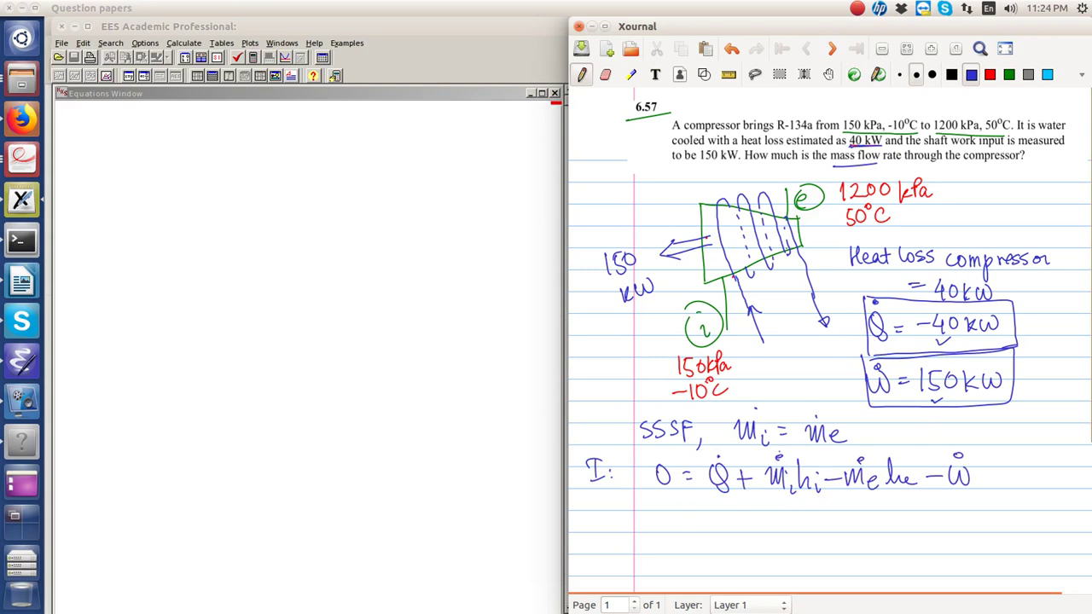
Extend the mass flow underline, mark ṁi = ṁe, and rearrange to Q̇ − Ẇ = ṁ(he − hi).
{"action": "left_click_drag", "start_coordinate": [831, 169], "coordinate": [877, 167]}
{"action": "left_click_drag", "start_coordinate": [777, 502], "coordinate": [866, 492]}
{"action": "mouse_move", "coordinate": [666, 516]}
{"action": "left_mouse_down"}
{"action": "mouse_move", "coordinate": [657, 524]}
{"action": "mouse_move", "coordinate": [678, 542]}
{"action": "left_mouse_up"}
{"action": "left_click_drag", "start_coordinate": [667, 505], "coordinate": [701, 525]}
{"action": "mouse_move", "coordinate": [699, 517]}
{"action": "left_mouse_down"}
{"action": "mouse_move", "coordinate": [710, 534]}
{"action": "mouse_move", "coordinate": [720, 517]}
{"action": "mouse_move", "coordinate": [751, 522]}
{"action": "left_mouse_up"}
{"action": "left_click", "coordinate": [707, 508]}
{"action": "mouse_move", "coordinate": [738, 529]}
{"action": "left_mouse_down"}
{"action": "mouse_move", "coordinate": [819, 539]}
{"action": "mouse_move", "coordinate": [861, 530]}
{"action": "left_mouse_up"}
{"action": "left_click", "coordinate": [794, 511]}
{"action": "left_click_drag", "start_coordinate": [862, 523], "coordinate": [891, 530]}
{"action": "left_click_drag", "start_coordinate": [894, 526], "coordinate": [907, 541]}
{"action": "left_click", "coordinate": [903, 507]}
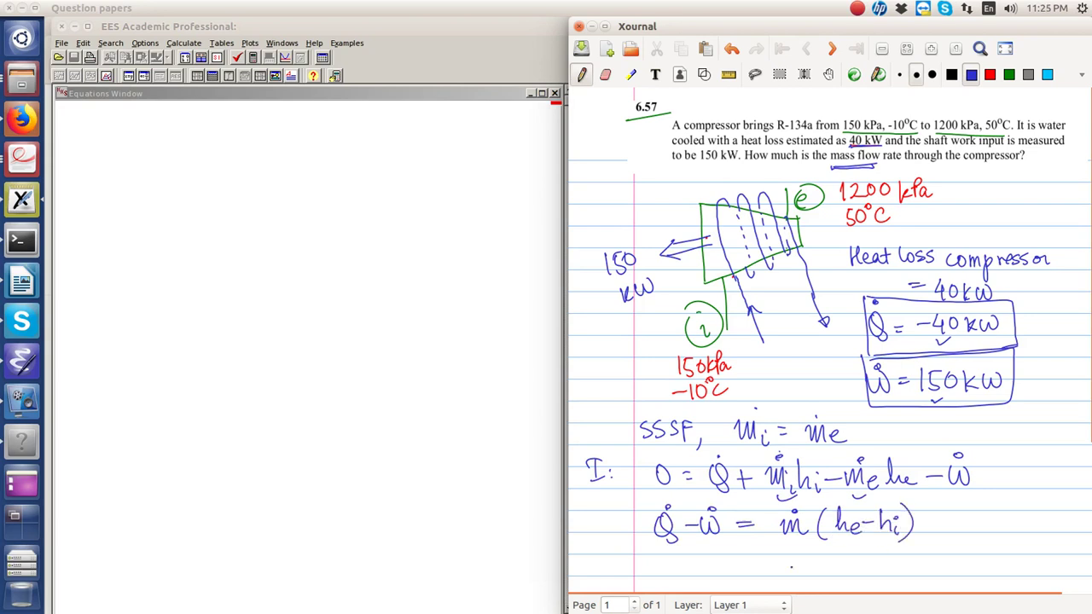
Solve for ṁ = (Q̇ − Ẇ)/(he − hi), then bring EES to the front.
{"action": "mouse_move", "coordinate": [688, 564]}
{"action": "left_mouse_down"}
{"action": "mouse_move", "coordinate": [711, 574]}
{"action": "mouse_move", "coordinate": [748, 559]}
{"action": "left_mouse_up"}
{"action": "left_click", "coordinate": [702, 553]}
{"action": "left_click_drag", "start_coordinate": [735, 567], "coordinate": [746, 567]}
{"action": "mouse_move", "coordinate": [805, 546]}
{"action": "left_mouse_down"}
{"action": "mouse_move", "coordinate": [810, 566]}
{"action": "mouse_move", "coordinate": [846, 563]}
{"action": "mouse_move", "coordinate": [856, 548]}
{"action": "left_mouse_up"}
{"action": "left_click", "coordinate": [800, 541]}
{"action": "left_click", "coordinate": [847, 542]}
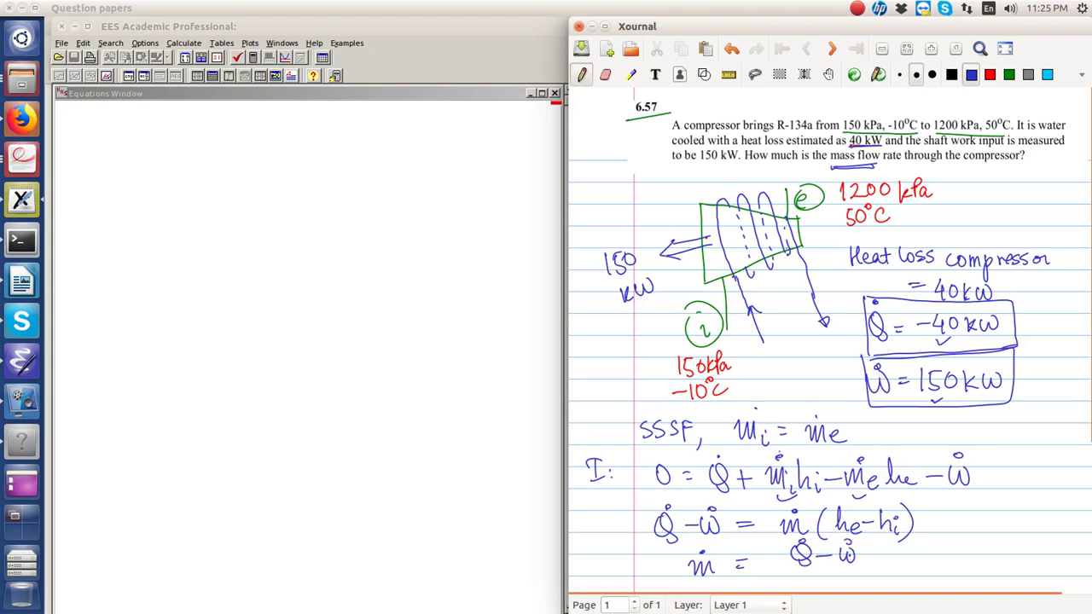
{"action": "mouse_move", "coordinate": [782, 570]}
{"action": "left_mouse_down"}
{"action": "mouse_move", "coordinate": [860, 563]}
{"action": "mouse_move", "coordinate": [807, 588]}
{"action": "mouse_move", "coordinate": [820, 587]}
{"action": "left_mouse_up"}
{"action": "left_click_drag", "start_coordinate": [827, 581], "coordinate": [836, 581]}
{"action": "left_click_drag", "start_coordinate": [847, 570], "coordinate": [857, 588]}
{"action": "left_click_drag", "start_coordinate": [861, 583], "coordinate": [864, 592]}
{"action": "left_click", "coordinate": [386, 266]}
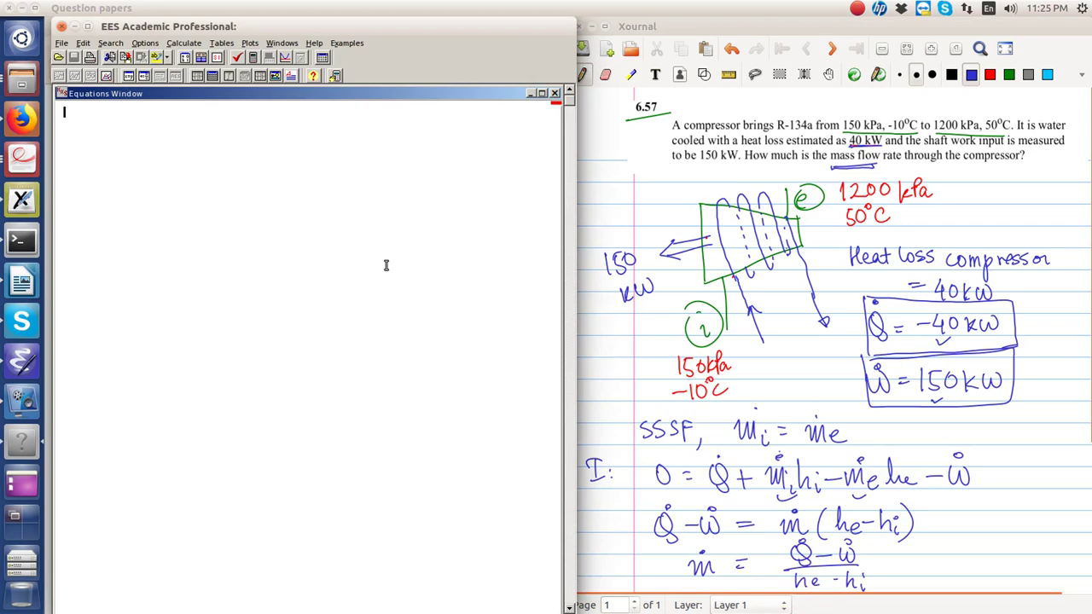
Set the EES display font to Courier New, size 18, in Preferences.
{"action": "left_click", "coordinate": [145, 43]}
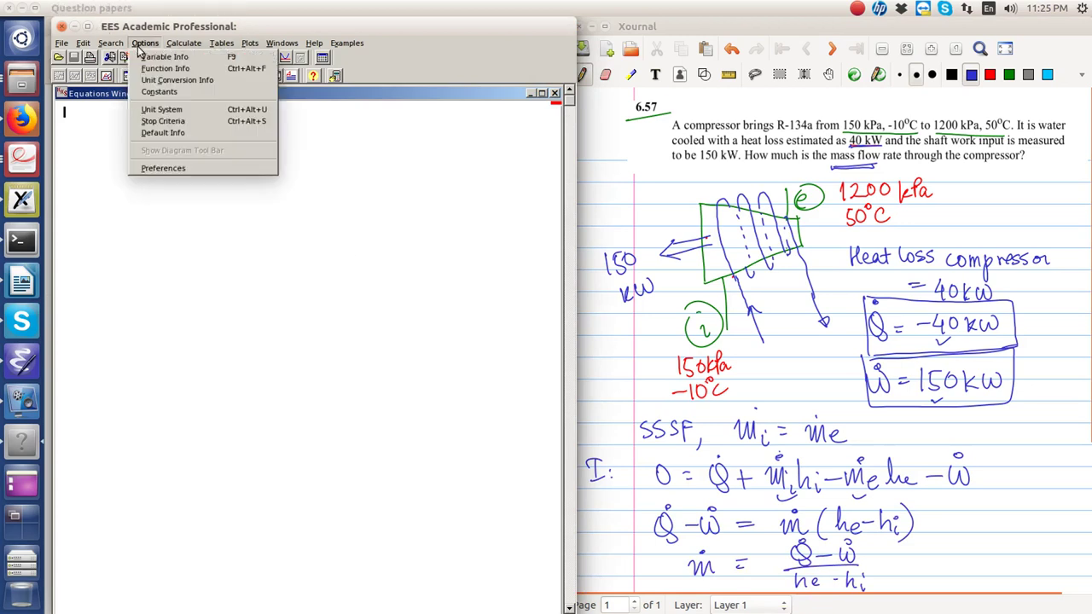
{"action": "left_click", "coordinate": [163, 168]}
{"action": "left_click", "coordinate": [565, 402]}
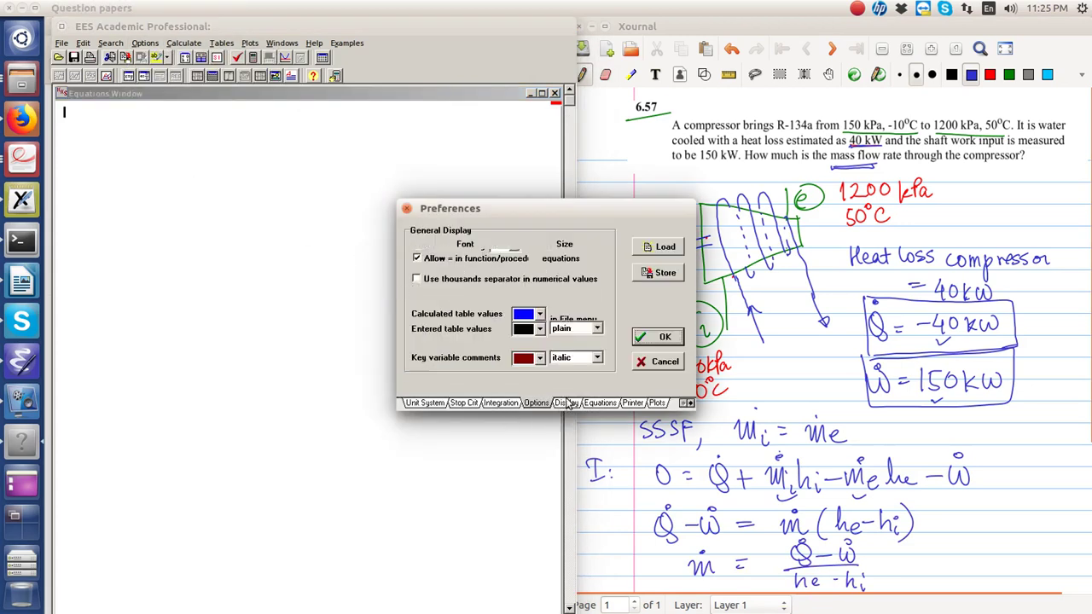
{"action": "left_click", "coordinate": [589, 256]}
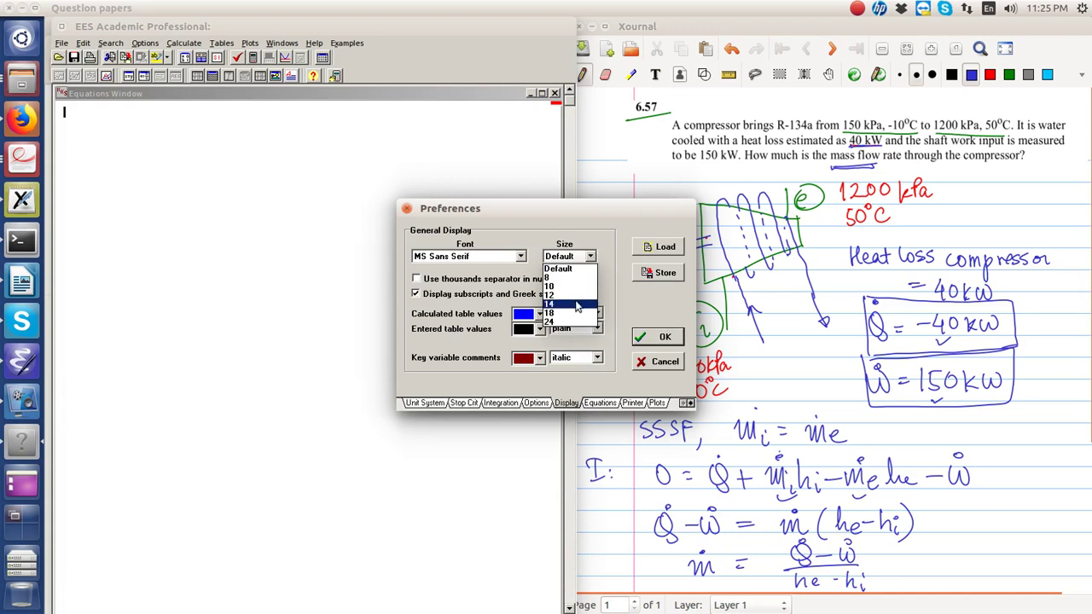
{"action": "left_click", "coordinate": [573, 314]}
{"action": "left_click", "coordinate": [519, 256]}
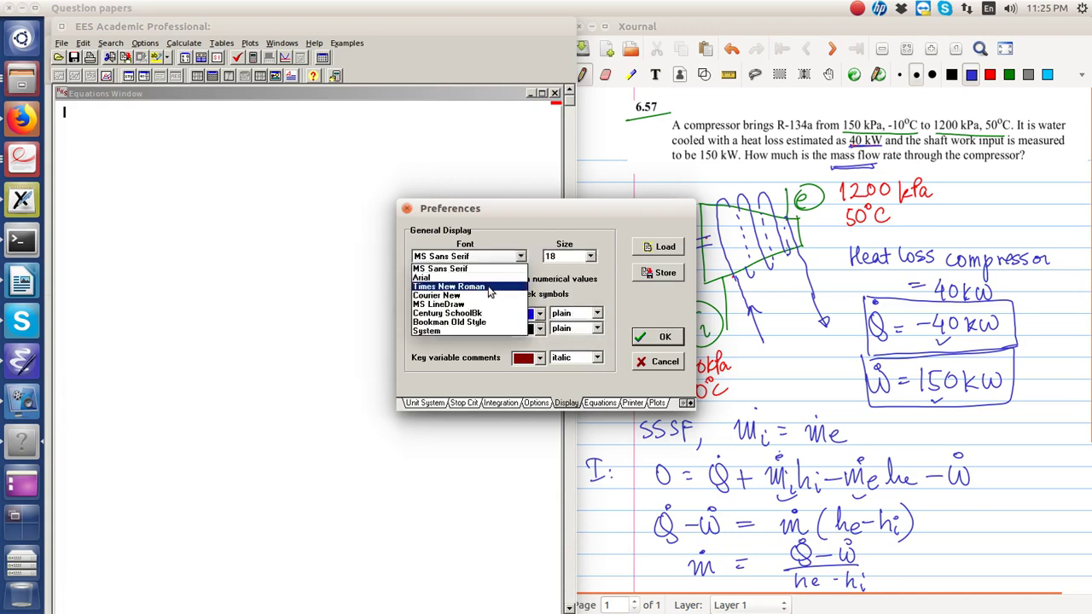
{"action": "left_click", "coordinate": [489, 296]}
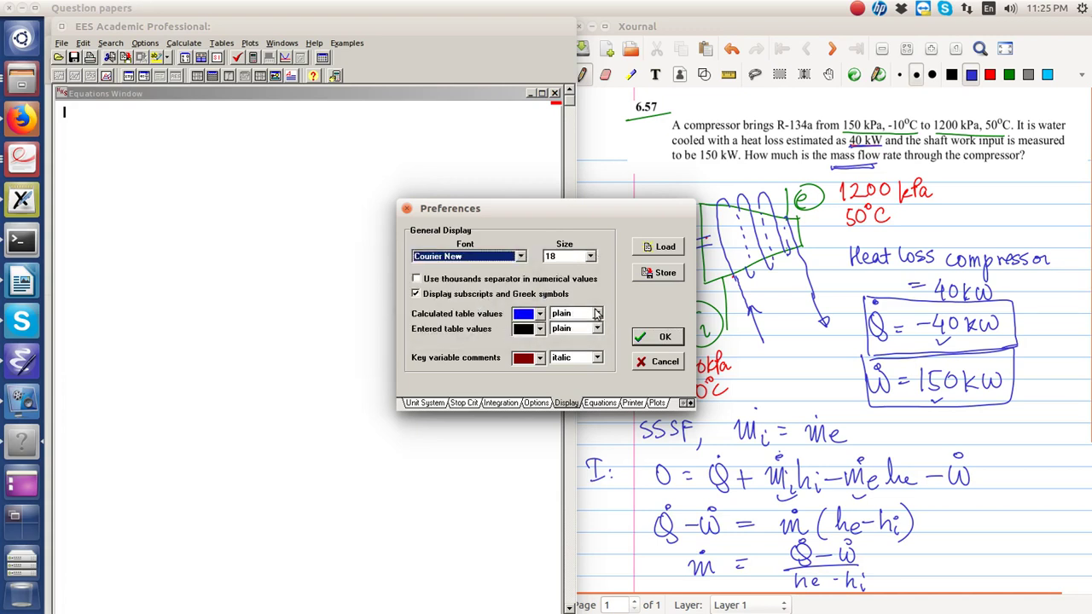
{"action": "left_click", "coordinate": [658, 337]}
Save the empty equations file as p-6-57.EES in L3-4.
{"action": "key", "text": "ctrl+s"}
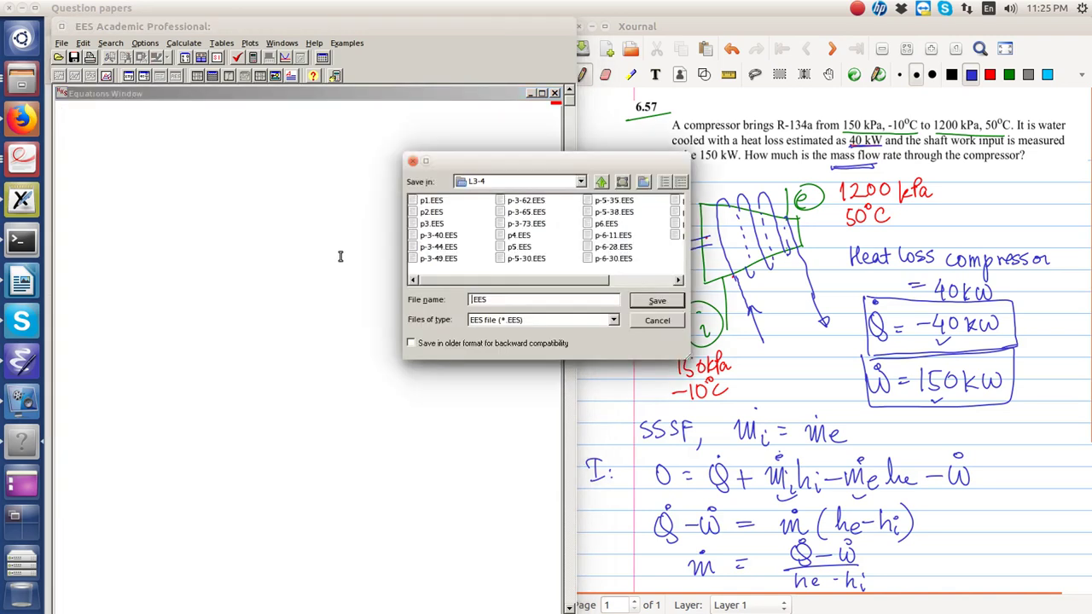
{"action": "type", "text": "p-6-57"}
{"action": "key", "text": "Return"}
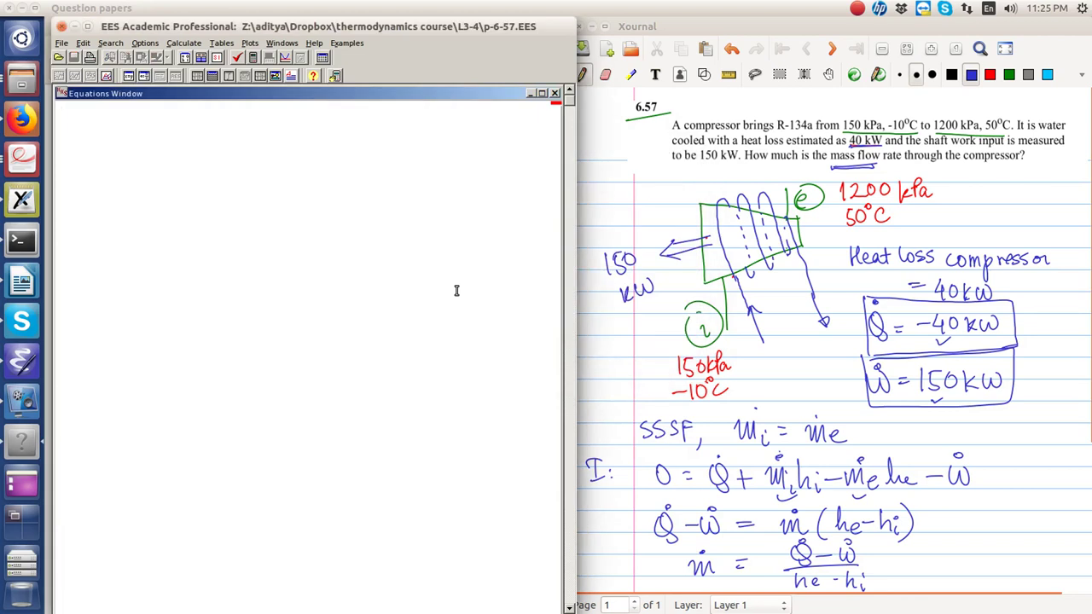
Add the comment "SSSF Compressor" at the top of the Equations Window.
{"action": "type", "text": "\"\""}
{"action": "key", "text": "Left"}
{"action": "type", "text": "SSSF Compres"}
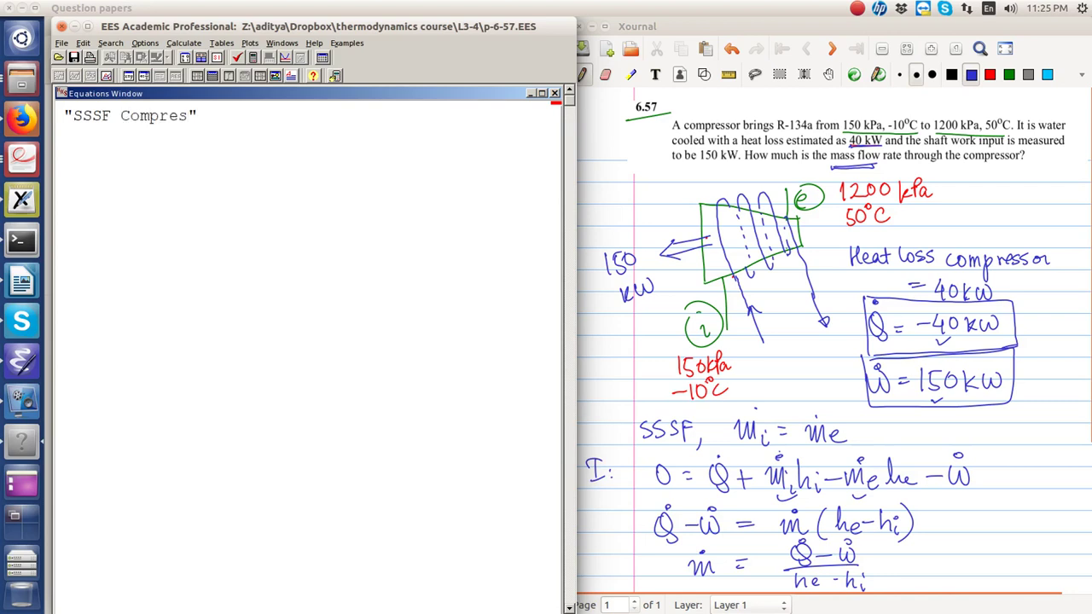
{"action": "type", "text": "sor"}
Enter the mass-flow equation mdot = (Qdot - Wdot)/(he-hi).
{"action": "key", "text": "Return"}
{"action": "key", "text": "Return"}
{"action": "type", "text": "ma"}
{"action": "key", "text": "BackSpace"}
{"action": "type", "text": "dot = "}
{"action": "type", "text": "("}
{"action": "type", "text": "Qdot - Q"}
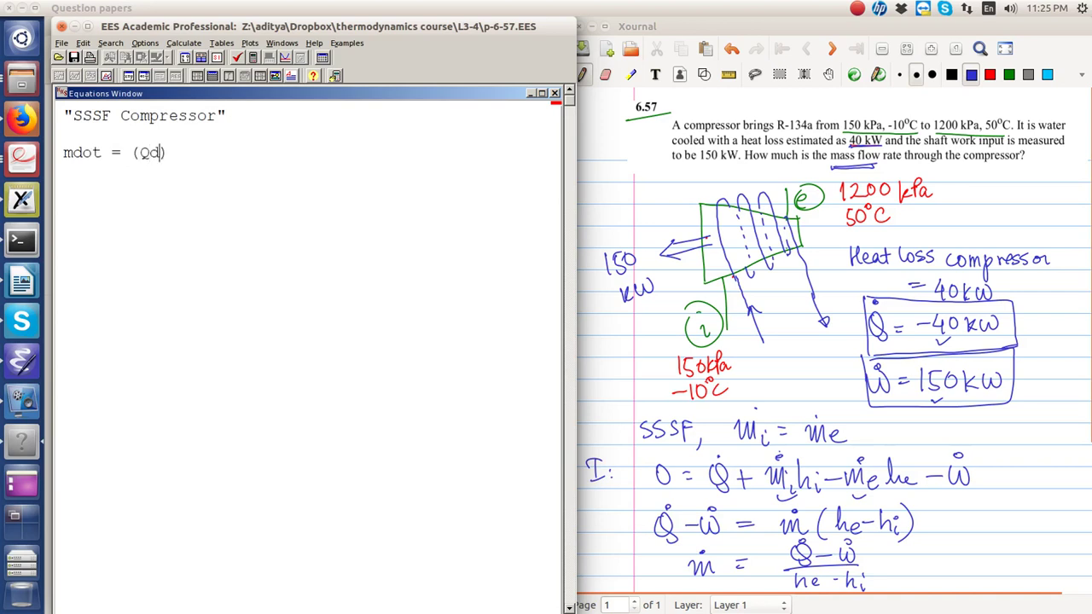
{"action": "key", "text": "BackSpace"}
{"action": "type", "text": "Wdot)/"}
{"action": "type", "text": "(h"}
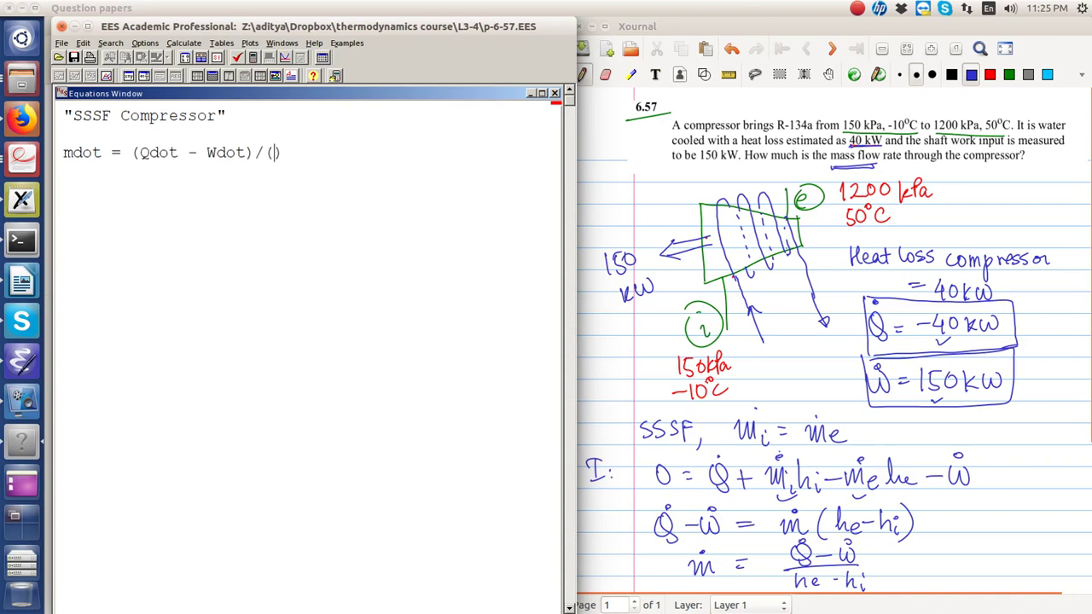
{"action": "type", "text": "e-hi)"}
Insert Qdot = -40 and Wdot = 150 above the mdot equation.
{"action": "key", "text": "Up"}
{"action": "key", "text": "Return"}
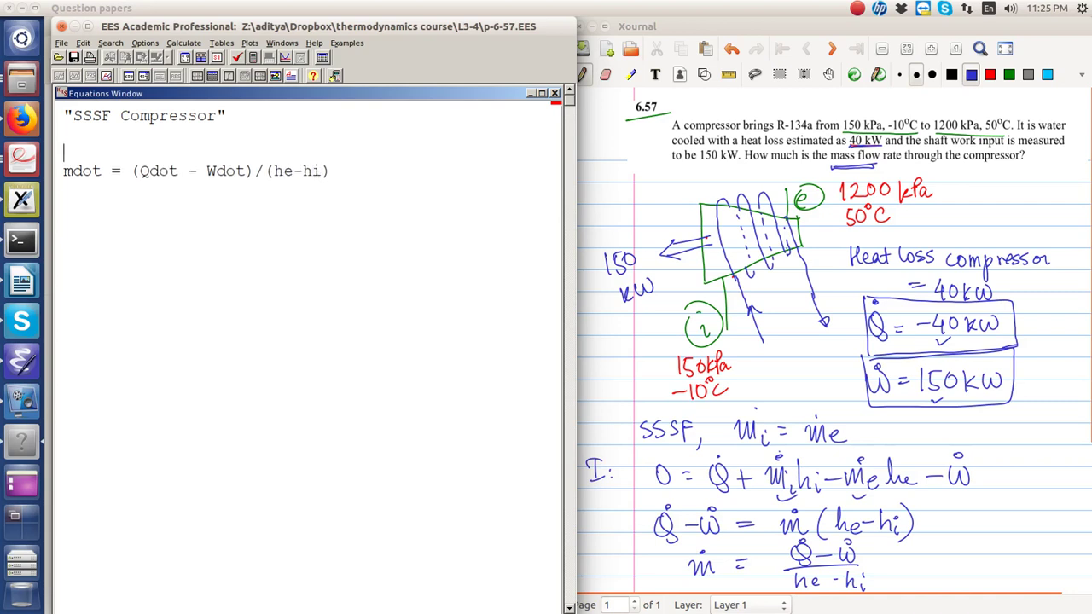
{"action": "key", "text": "Return"}
{"action": "key", "text": "Up"}
{"action": "type", "text": "Qdot = "}
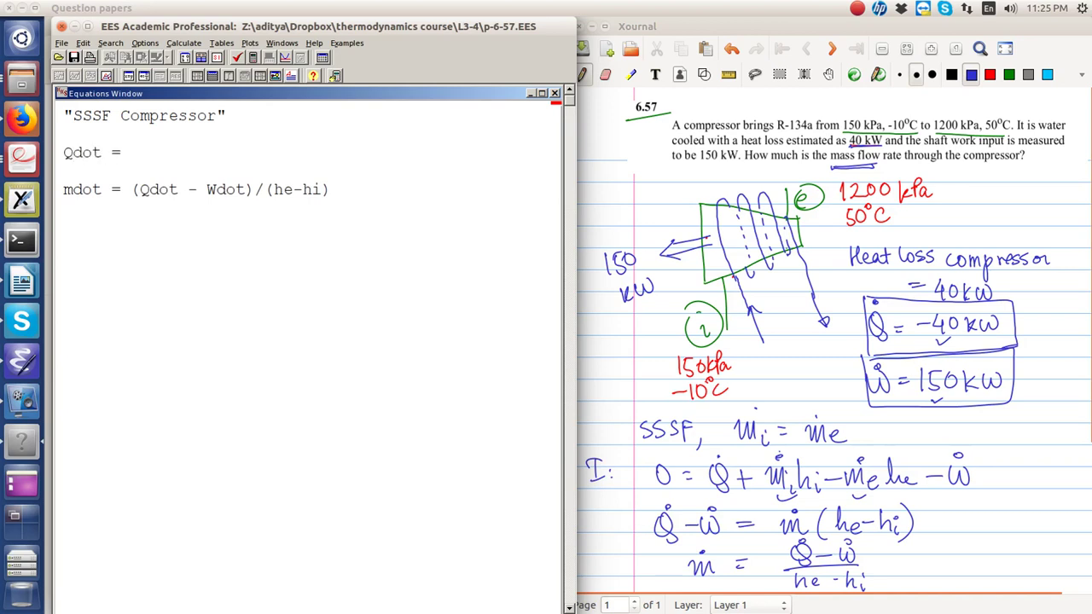
{"action": "type", "text": "-40"}
{"action": "key", "text": "Return"}
{"action": "type", "text": "Wdot = "}
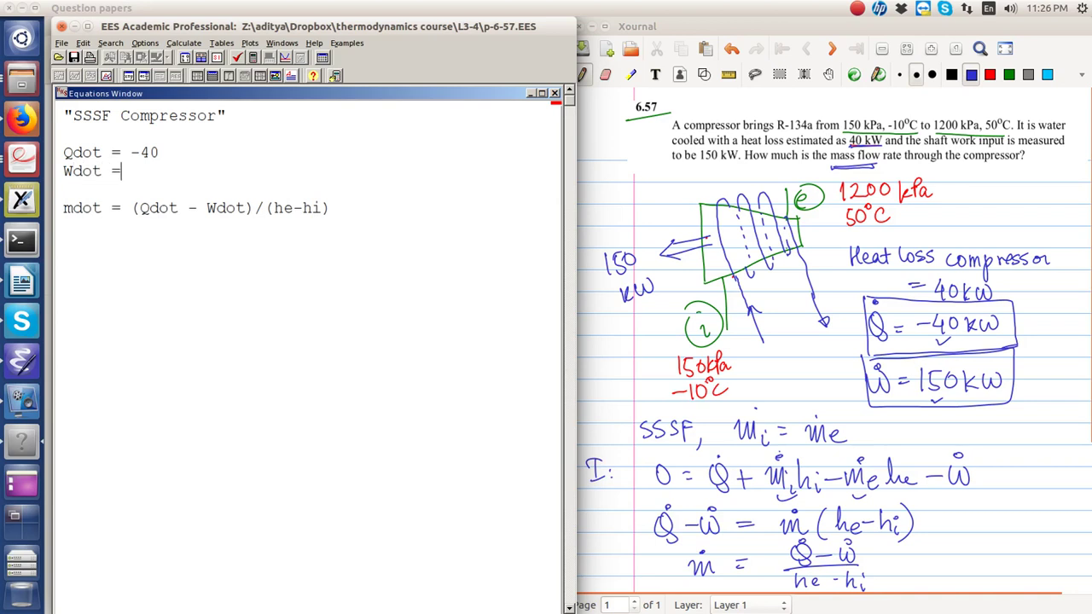
{"action": "type", "text": "150"}
Add he = enthalpy(R134a, P=1200, T=50) and hi = enthalpy(R134a, P=150, T=-10).
{"action": "key", "text": "Return"}
{"action": "key", "text": "Return"}
{"action": "type", "text": "he = entha"}
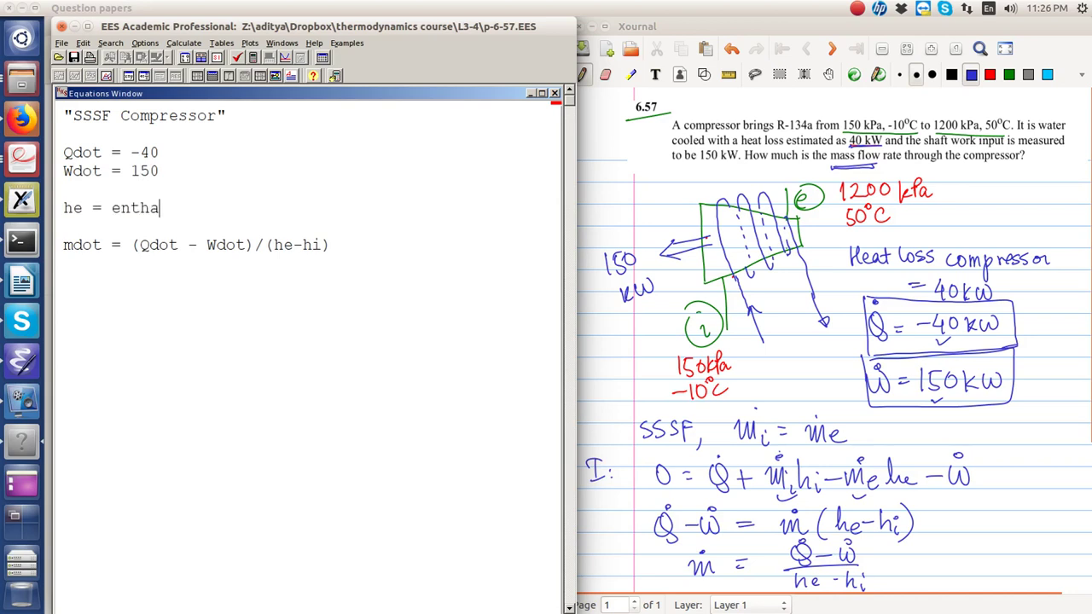
{"action": "type", "text": "lpy(R134a, P = 1200, "}
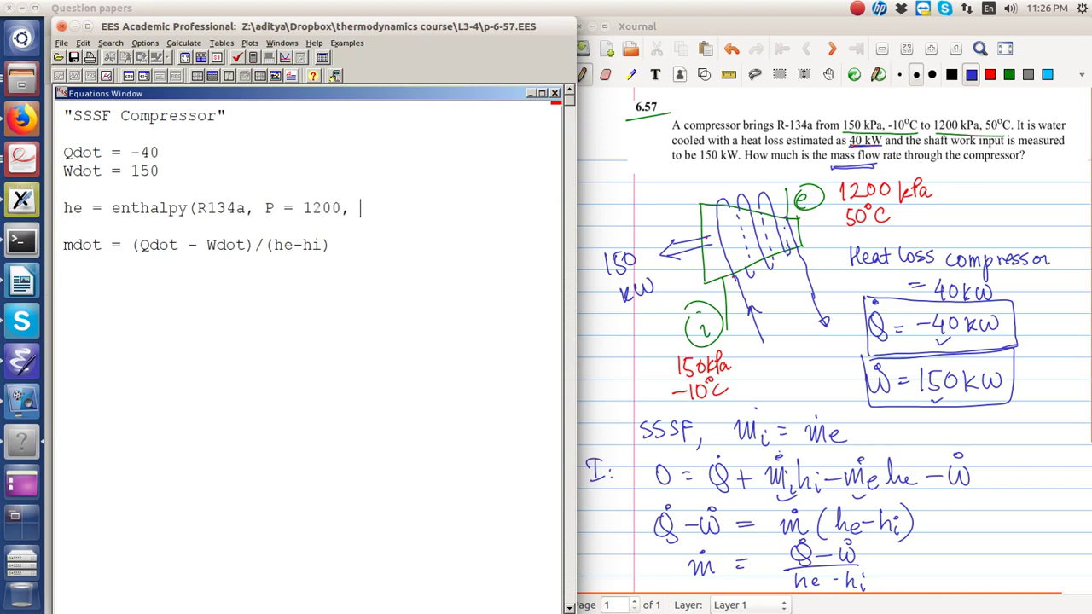
{"action": "type", "text": "T = )"}
{"action": "key", "text": "BackSpace"}
{"action": "type", "text": "50)"}
{"action": "key", "text": "Return"}
{"action": "type", "text": "hi = en"}
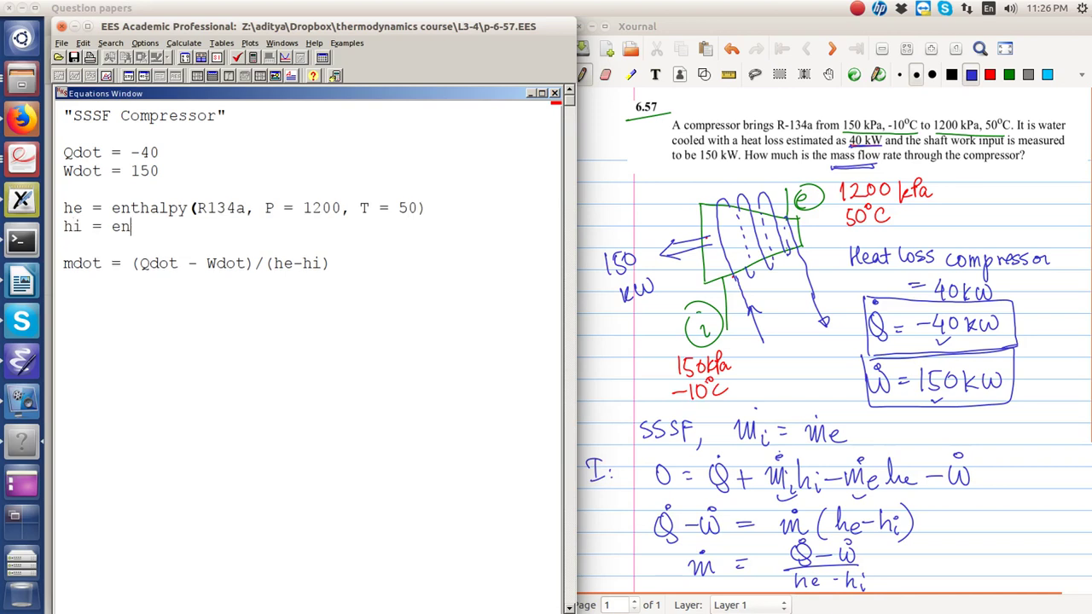
{"action": "type", "text": "thalpy(R134a, "}
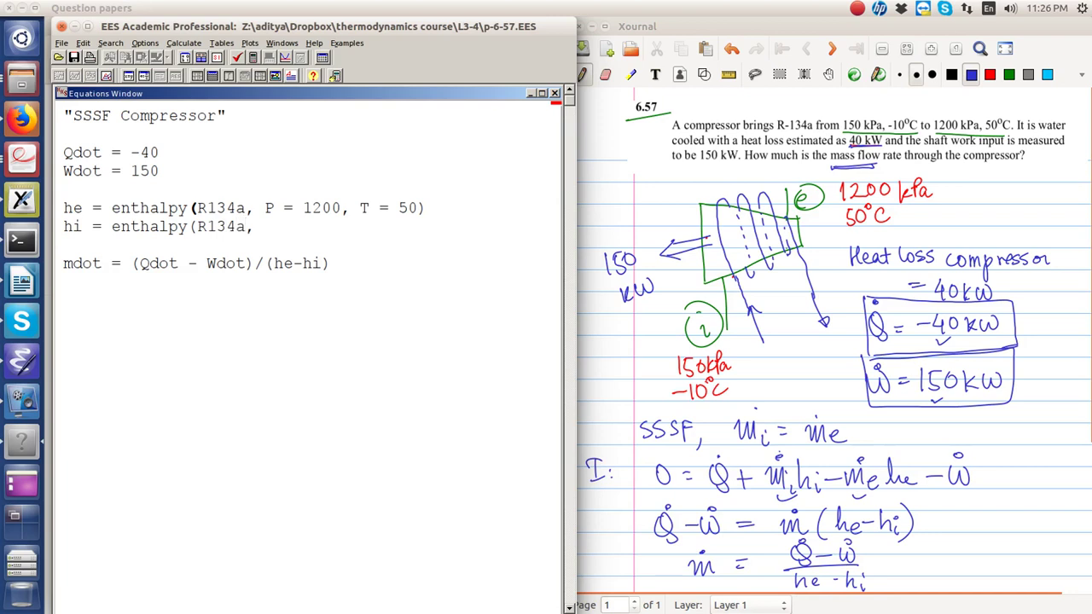
{"action": "type", "text": "P = 140"}
{"action": "key", "text": "BackSpace"}
{"action": "key", "text": "BackSpace"}
{"action": "type", "text": "50, T = -10)"}
{"action": "left_click", "coordinate": [253, 57]}
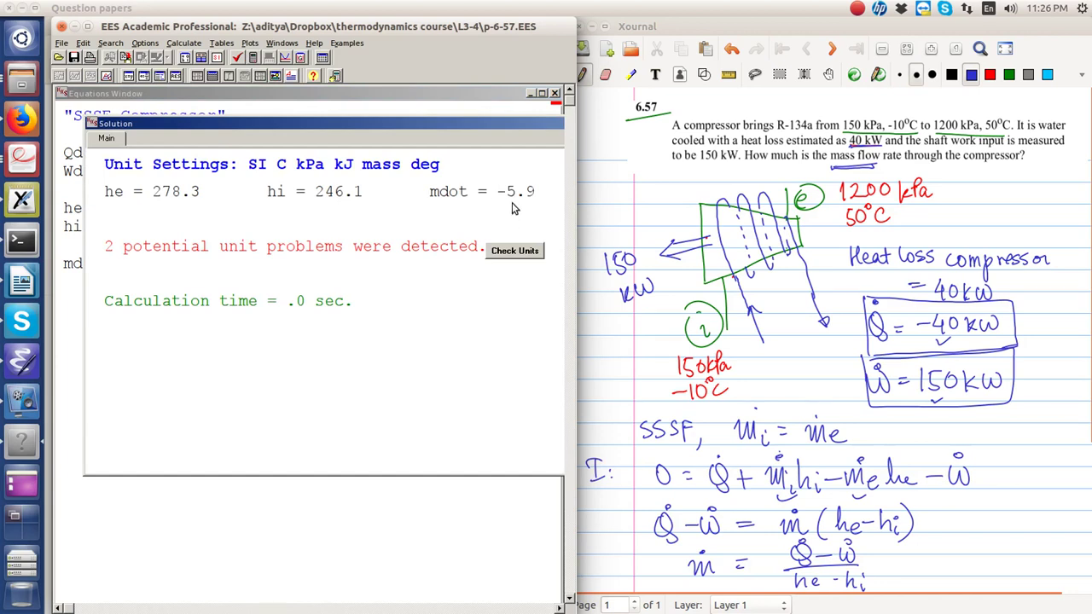
{"action": "left_click_drag", "start_coordinate": [109, 125], "coordinate": [41, 126]}
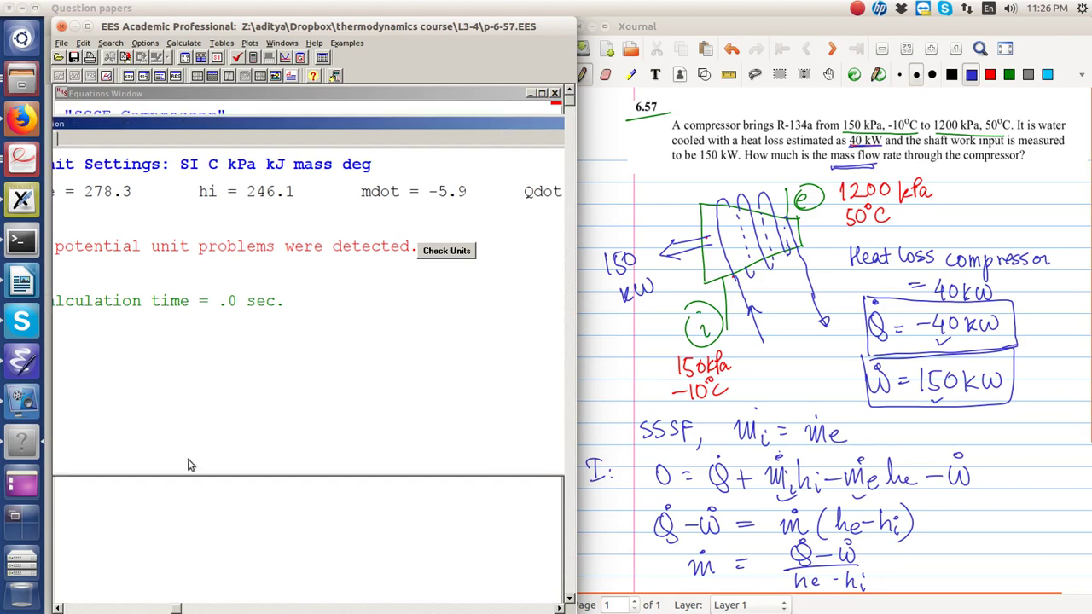
{"action": "left_click_drag", "start_coordinate": [261, 126], "coordinate": [377, 140]}
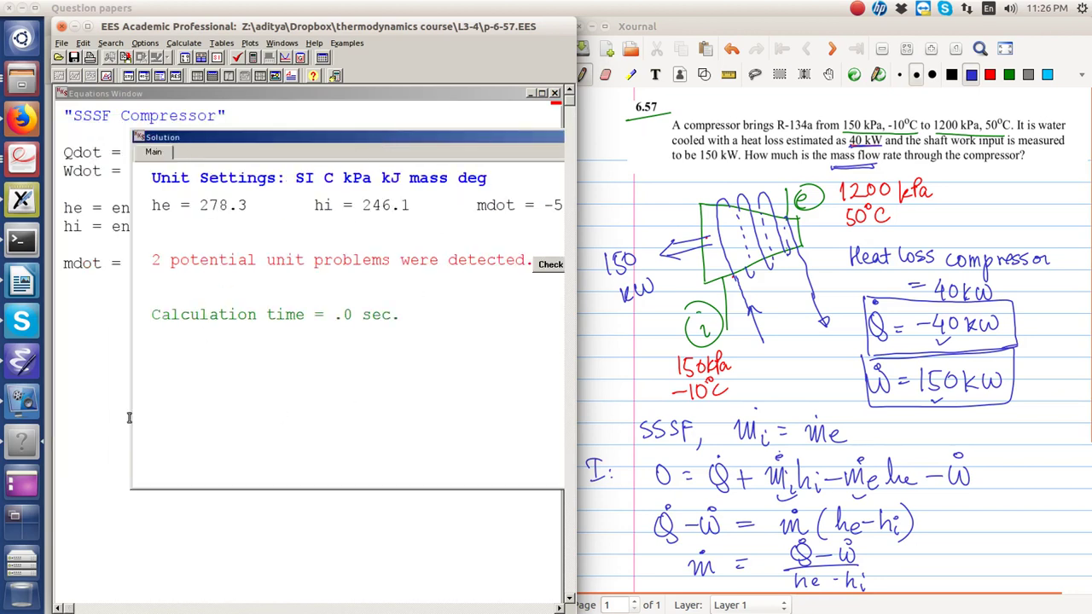
{"action": "left_click_drag", "start_coordinate": [129, 426], "coordinate": [376, 426]}
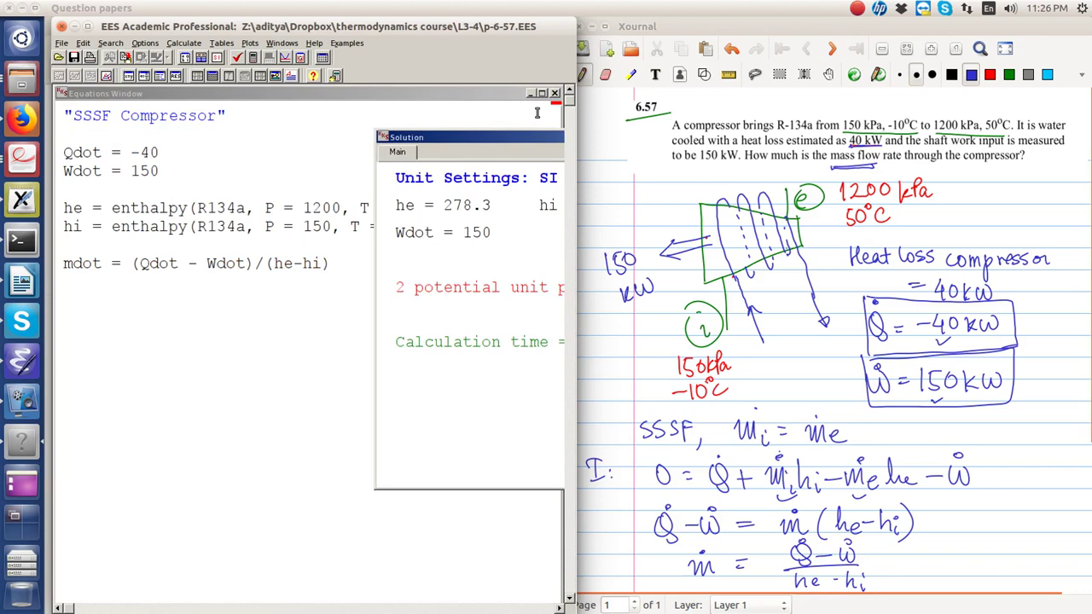
{"action": "left_click_drag", "start_coordinate": [537, 136], "coordinate": [240, 166]}
{"action": "left_click_drag", "start_coordinate": [78, 329], "coordinate": [256, 327]}
{"action": "left_click_drag", "start_coordinate": [485, 158], "coordinate": [496, 165]}
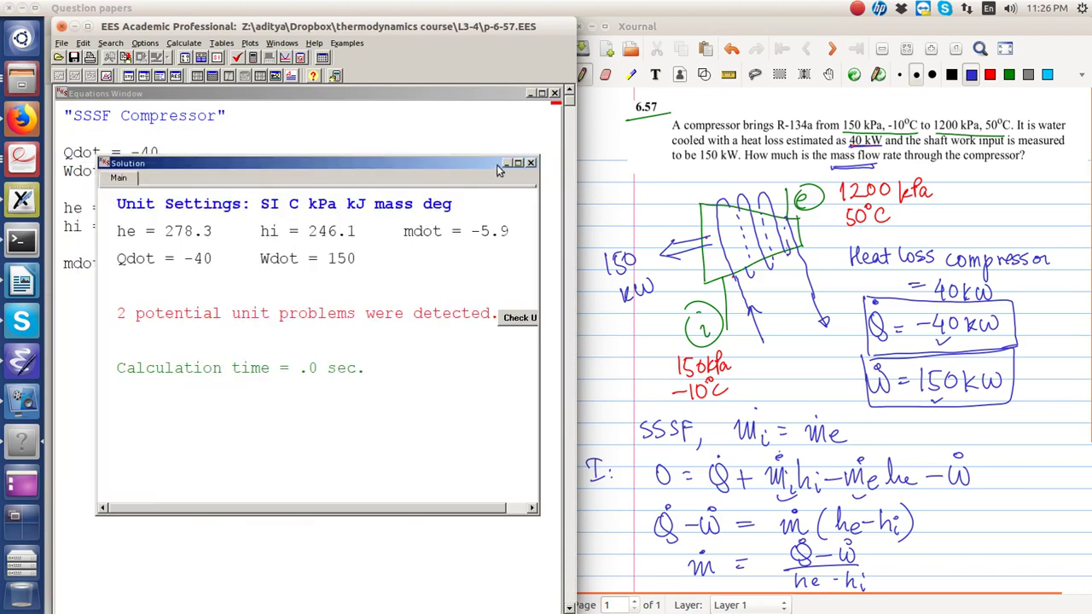
{"action": "left_click", "coordinate": [530, 162]}
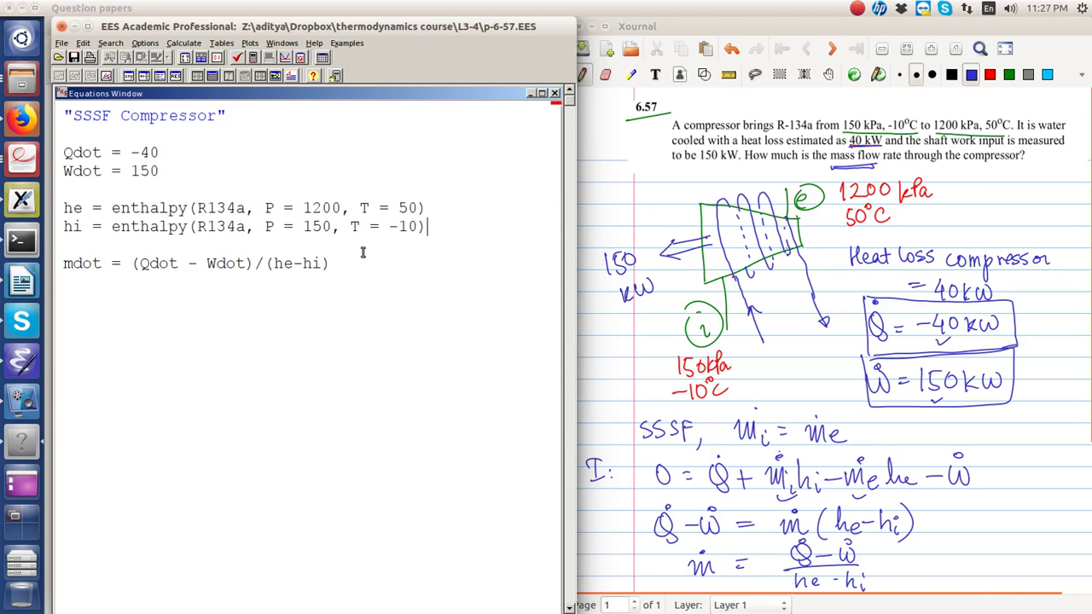
Mark T = -10 in the inlet enthalpy equation and underline 'shaft work input' and '150 kW' in blue.
{"action": "left_click", "coordinate": [304, 226]}
{"action": "left_click_drag", "start_coordinate": [350, 227], "coordinate": [418, 226]}
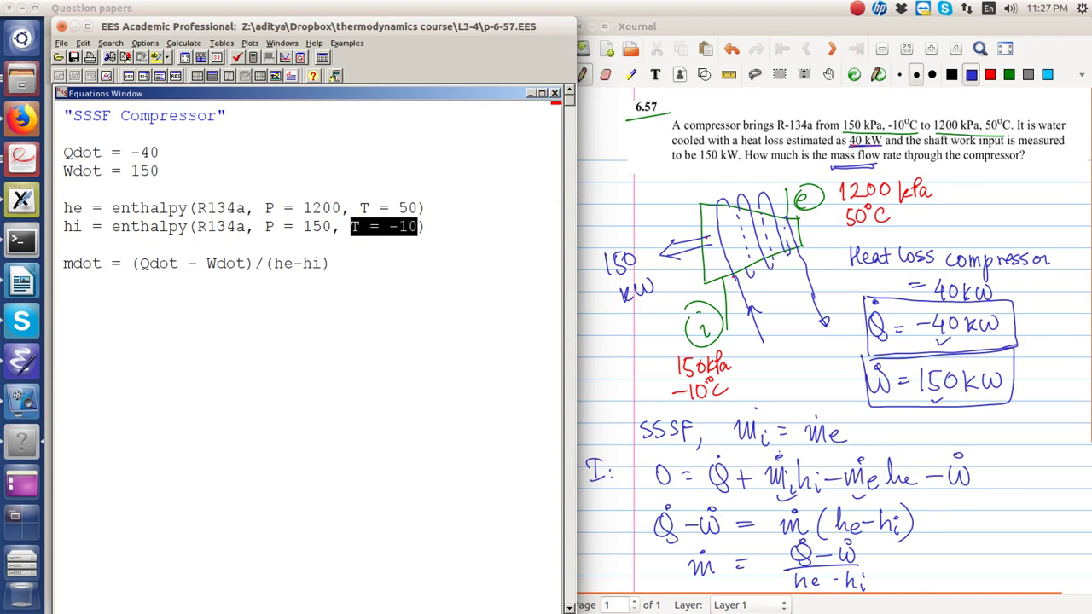
{"action": "left_click_drag", "start_coordinate": [925, 150], "coordinate": [1001, 151]}
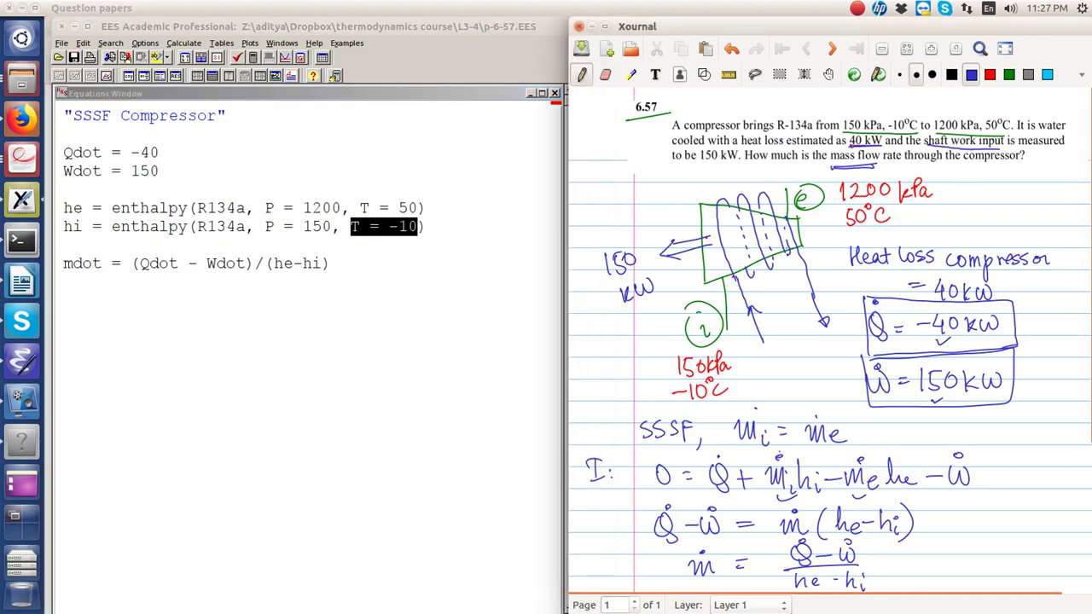
{"action": "left_click_drag", "start_coordinate": [703, 167], "coordinate": [738, 166]}
Erase the outward work-arrow head and touch up the marks, double-underlining 150 kW.
{"action": "mouse_move", "coordinate": [673, 240]}
{"action": "left_mouse_down"}
{"action": "mouse_move", "coordinate": [663, 256]}
{"action": "mouse_move", "coordinate": [676, 263]}
{"action": "mouse_move", "coordinate": [720, 237]}
{"action": "mouse_move", "coordinate": [704, 253]}
{"action": "mouse_move", "coordinate": [696, 237]}
{"action": "mouse_move", "coordinate": [696, 249]}
{"action": "left_mouse_up"}
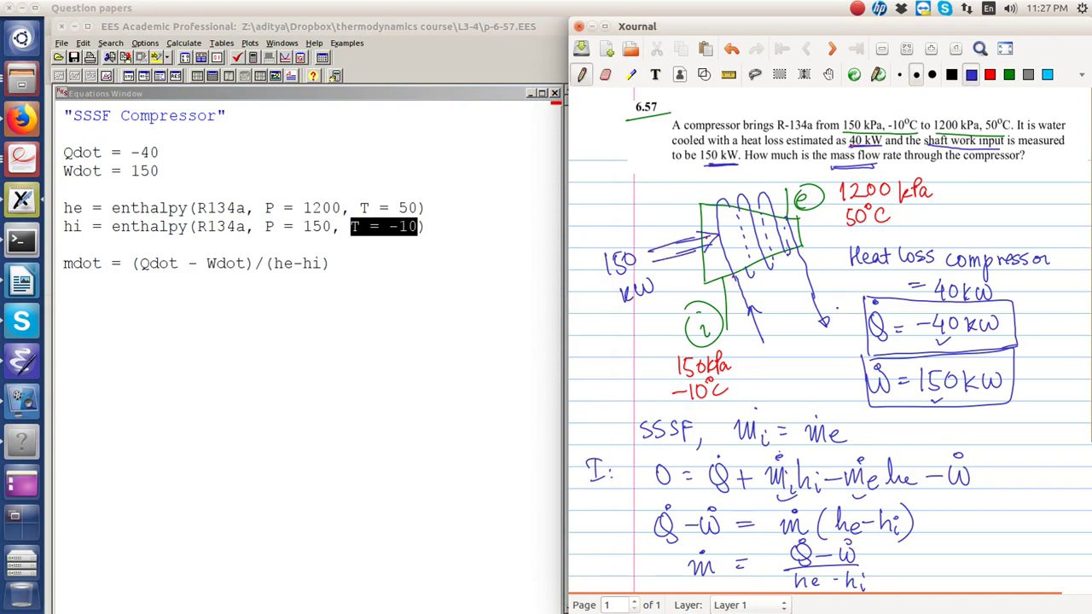
{"action": "left_click_drag", "start_coordinate": [908, 372], "coordinate": [917, 376]}
{"action": "left_click_drag", "start_coordinate": [935, 339], "coordinate": [956, 337]}
{"action": "mouse_move", "coordinate": [905, 370]}
{"action": "left_mouse_down"}
{"action": "mouse_move", "coordinate": [919, 370]}
{"action": "mouse_move", "coordinate": [928, 390]}
{"action": "left_mouse_up"}
{"action": "left_click_drag", "start_coordinate": [974, 148], "coordinate": [1010, 151]}
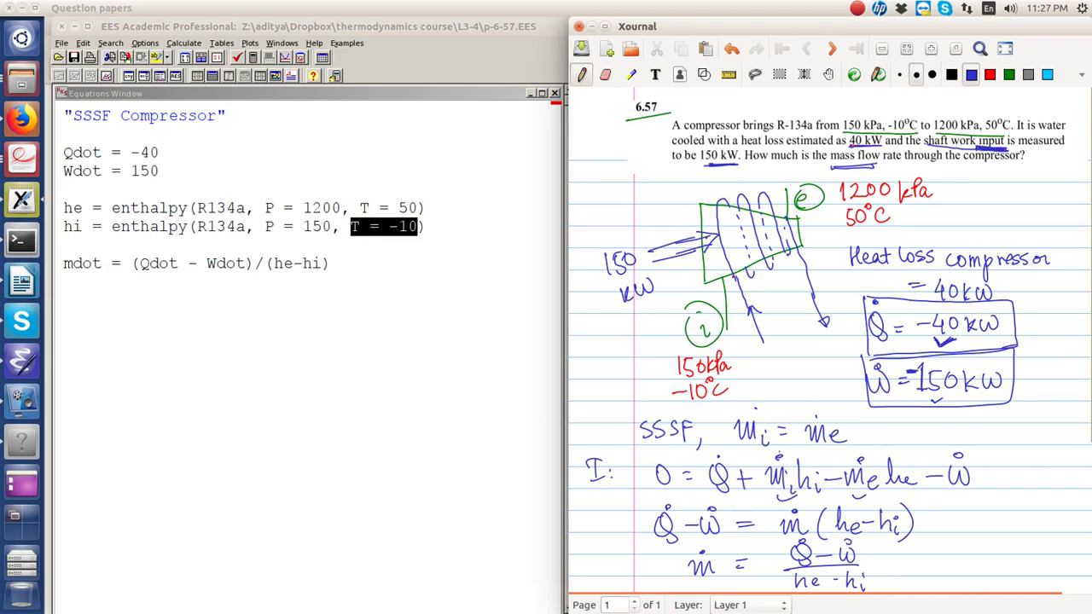
{"action": "left_click_drag", "start_coordinate": [704, 169], "coordinate": [740, 169]}
Change Wdot to -150, solve, confirm mdot = 3.416, and close the Solution window.
{"action": "left_click", "coordinate": [147, 186]}
{"action": "left_click", "coordinate": [132, 170]}
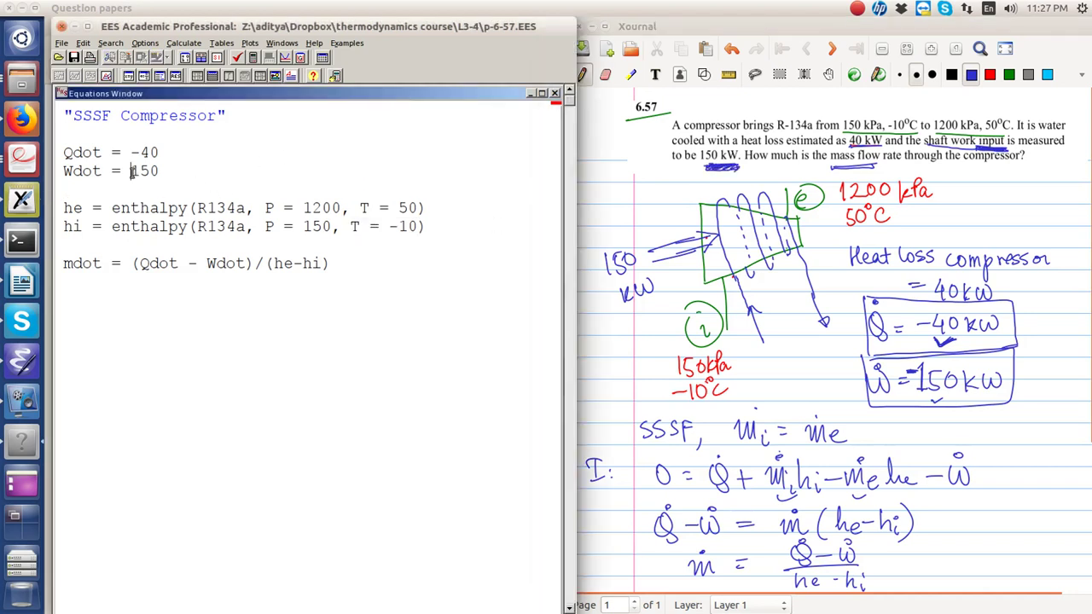
{"action": "type", "text": "-"}
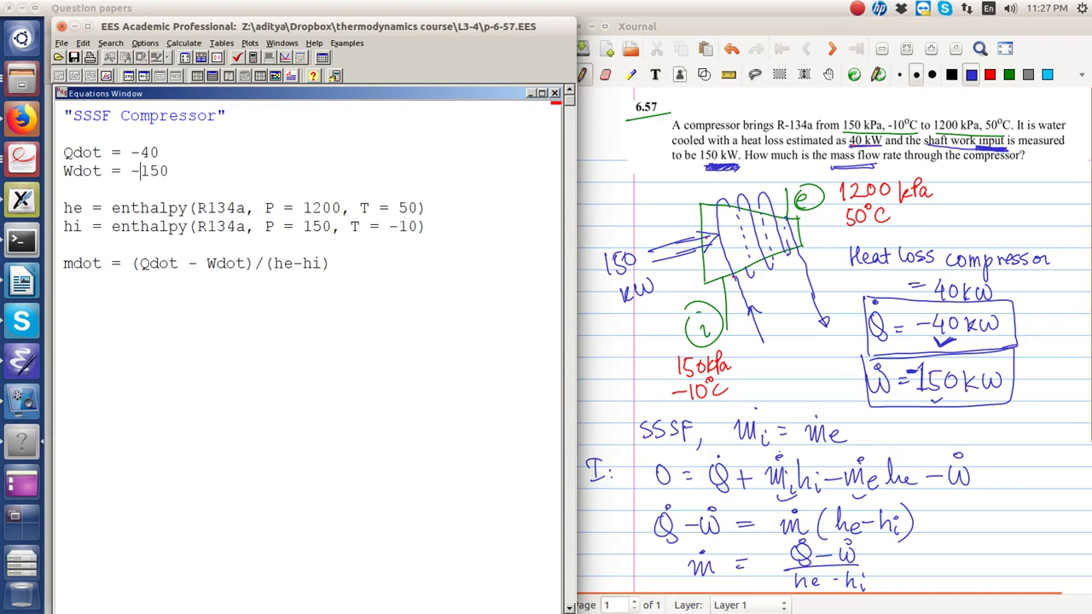
{"action": "left_click", "coordinate": [239, 58]}
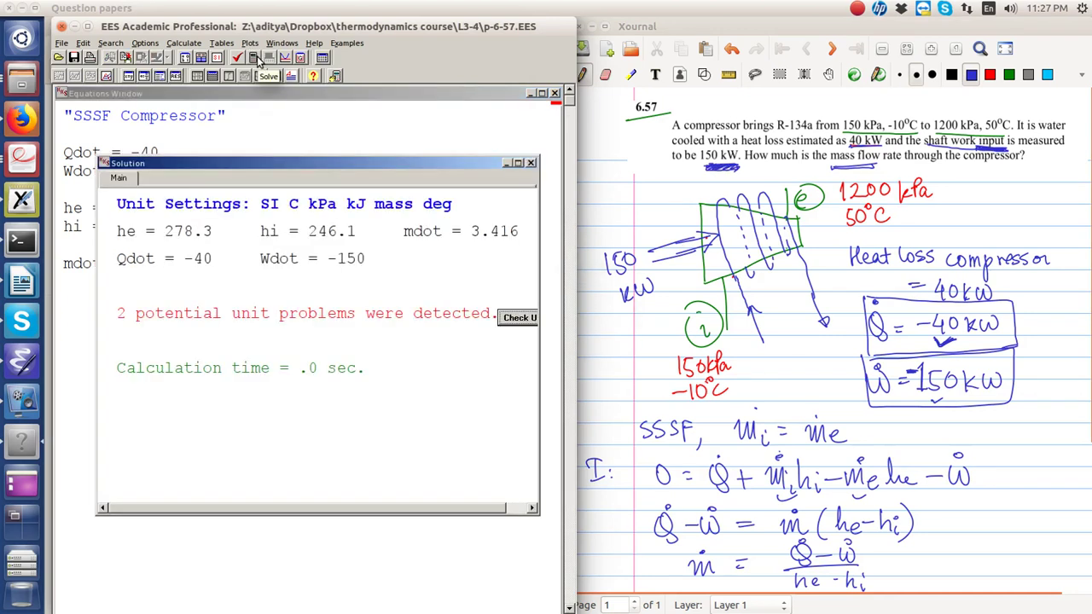
{"action": "left_click", "coordinate": [493, 244]}
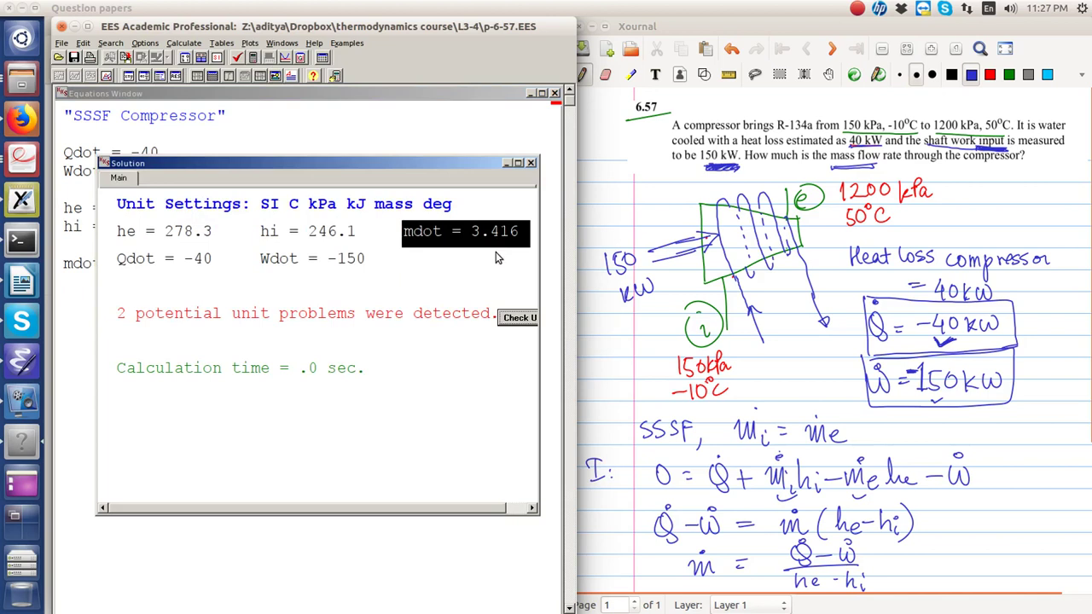
{"action": "left_click", "coordinate": [529, 163]}
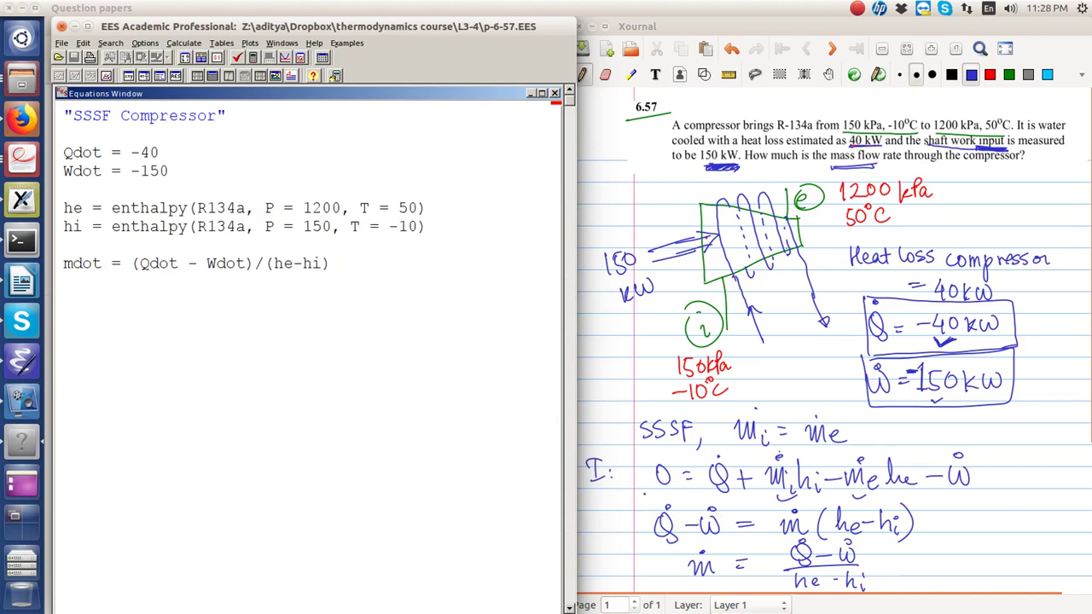
Box the final equation ṁ = (Q̇ − Ẇ)/(he − hi), then bring the EES equations forward.
{"action": "scroll", "coordinate": [823, 449], "scroll_direction": "down", "scroll_amount": 5}
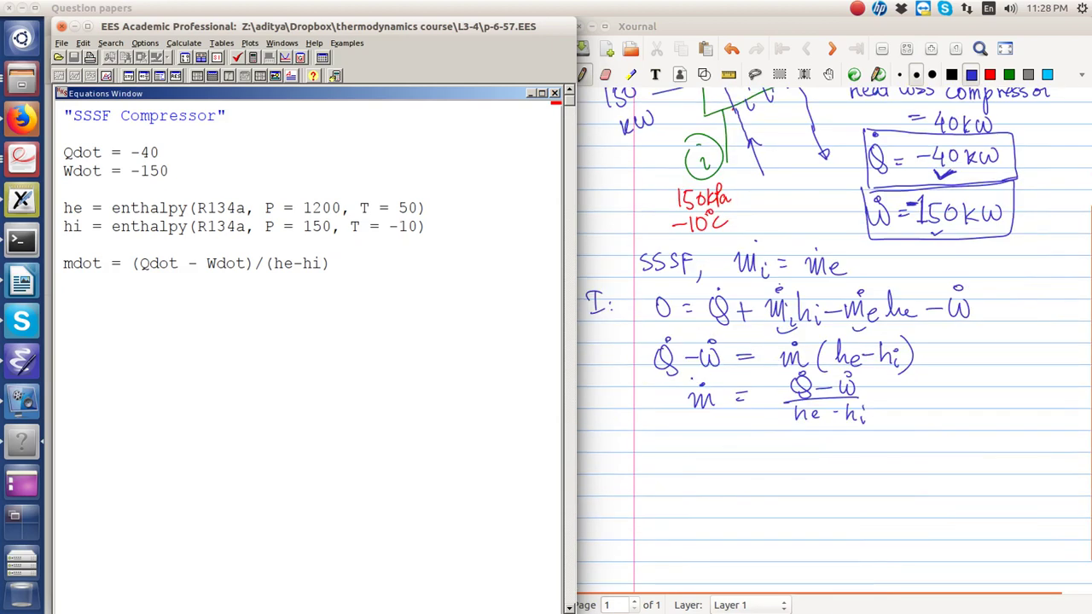
{"action": "mouse_move", "coordinate": [683, 378]}
{"action": "left_mouse_down"}
{"action": "mouse_move", "coordinate": [683, 415]}
{"action": "mouse_move", "coordinate": [790, 442]}
{"action": "mouse_move", "coordinate": [910, 398]}
{"action": "mouse_move", "coordinate": [880, 374]}
{"action": "mouse_move", "coordinate": [683, 374]}
{"action": "left_mouse_up"}
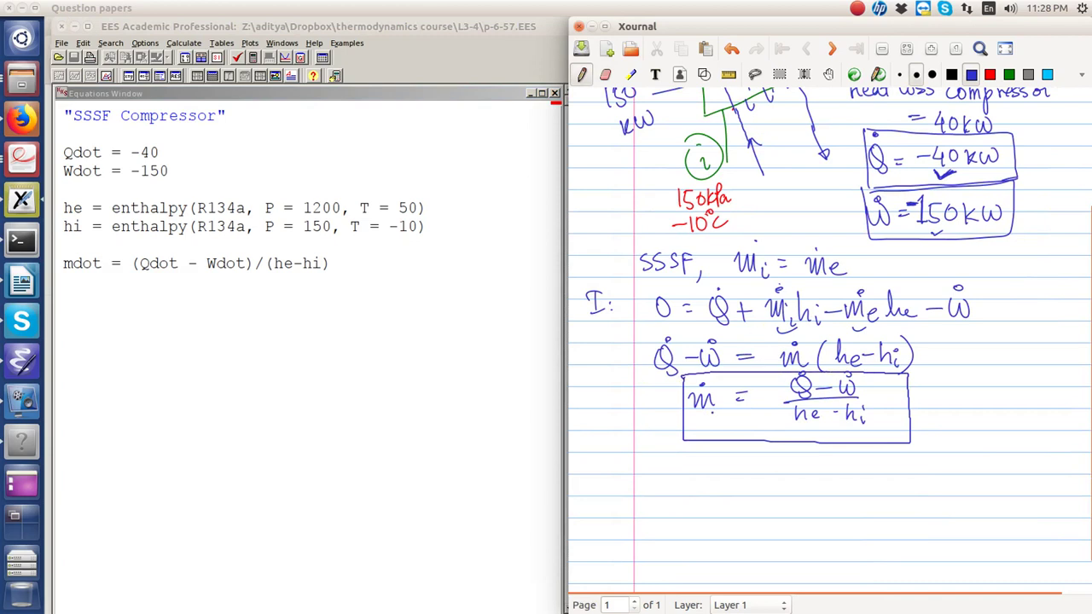
{"action": "scroll", "coordinate": [830, 340], "scroll_direction": "up", "scroll_amount": 5}
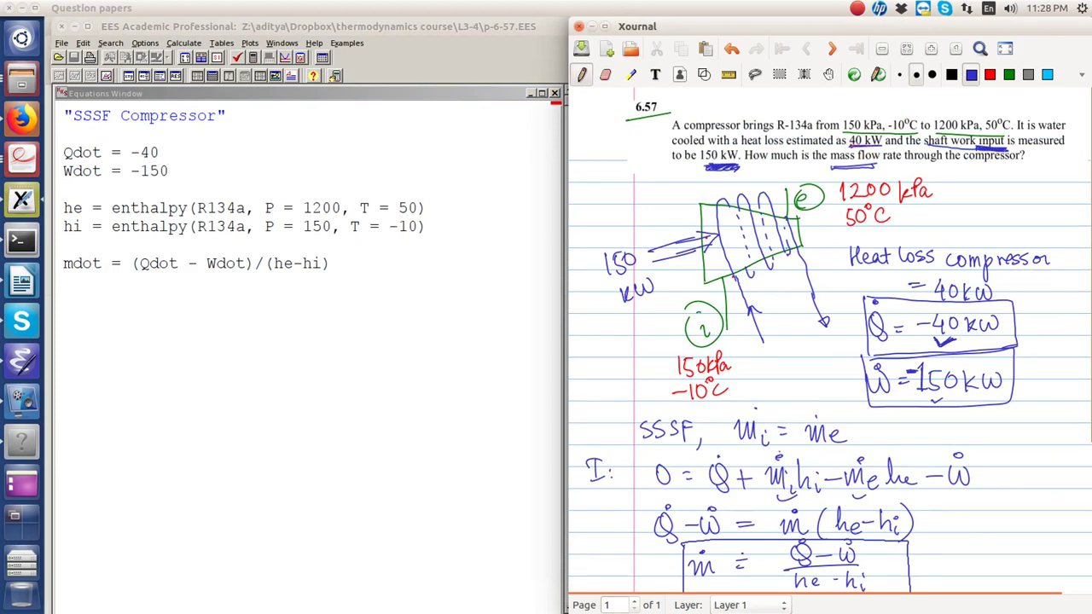
{"action": "left_click", "coordinate": [473, 309]}
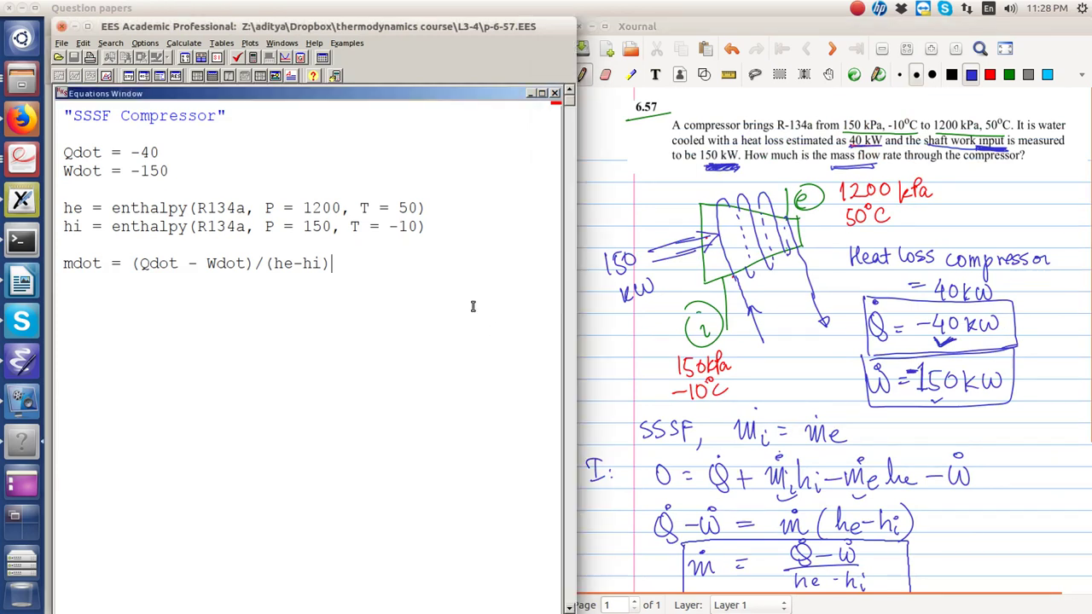
{"action": "left_click", "coordinate": [22, 397]}
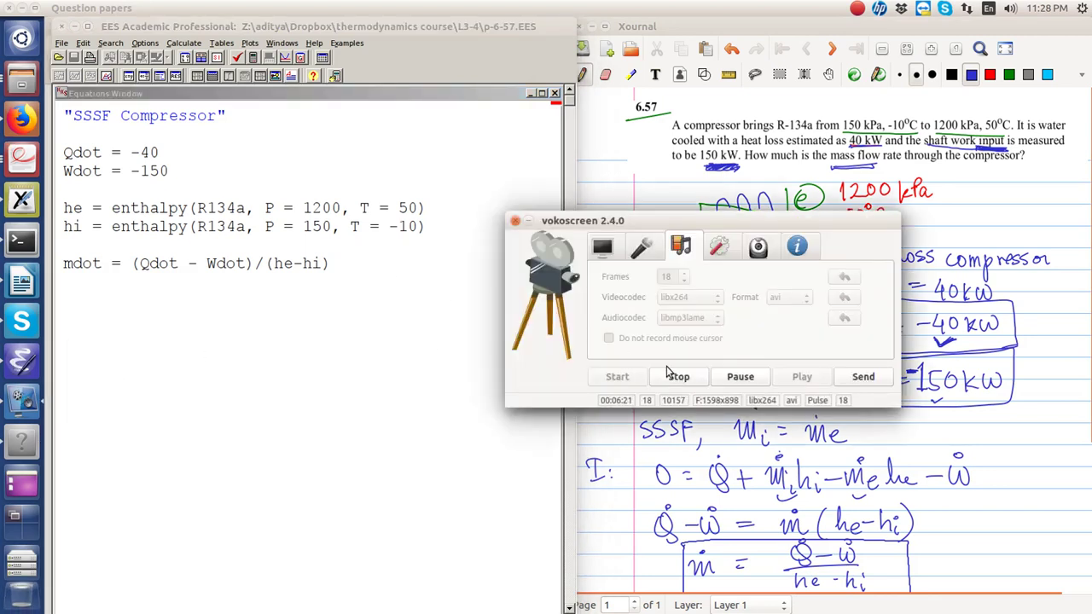